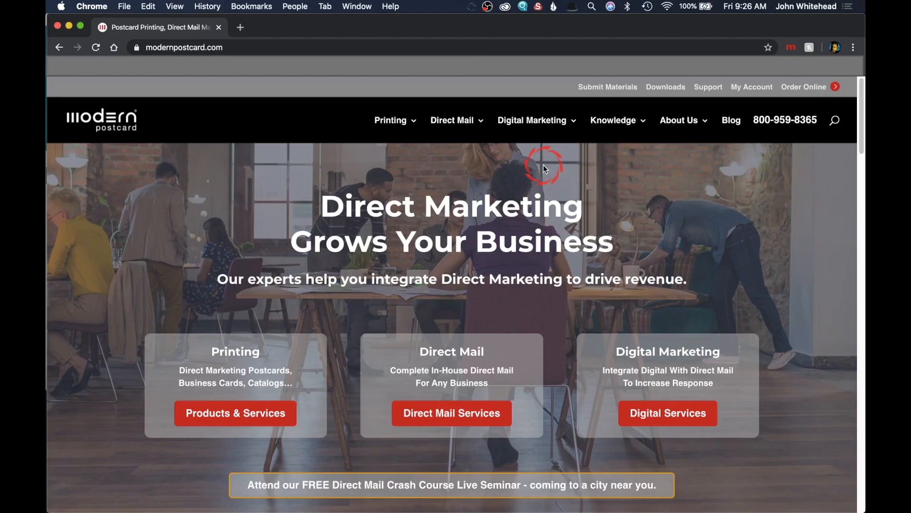
Step: Open the Modern Postcard site's Knowledge page and go to Color Overview under Design Resources
mouse_move(617, 123)
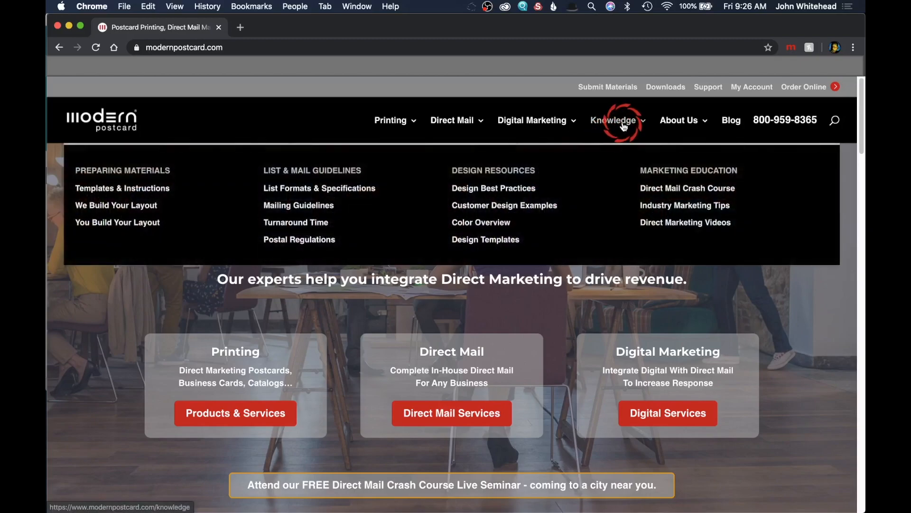
click(617, 121)
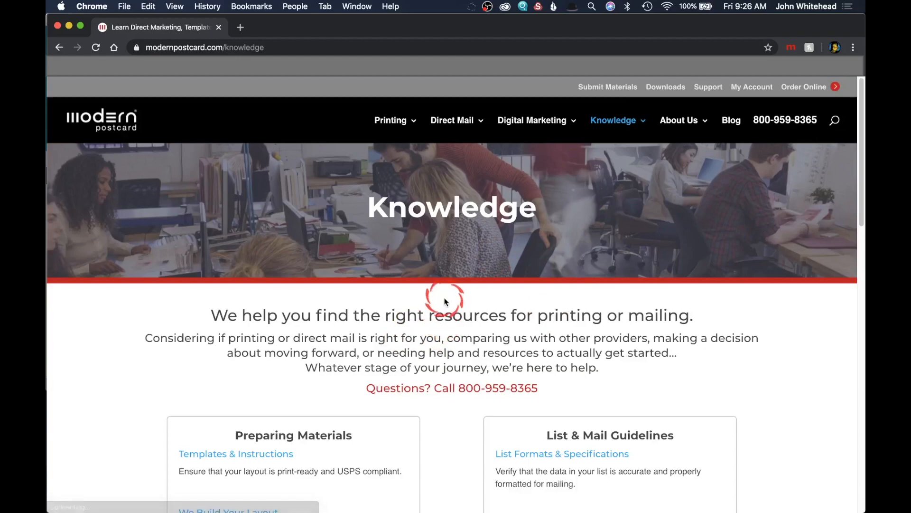
scroll(444, 297, down, 5)
scroll(439, 299, down, 1)
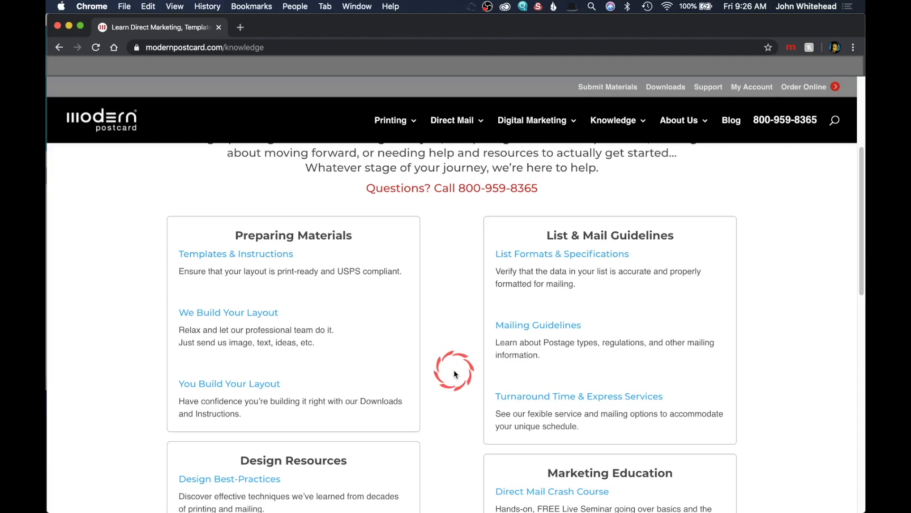
scroll(453, 369, down, 5)
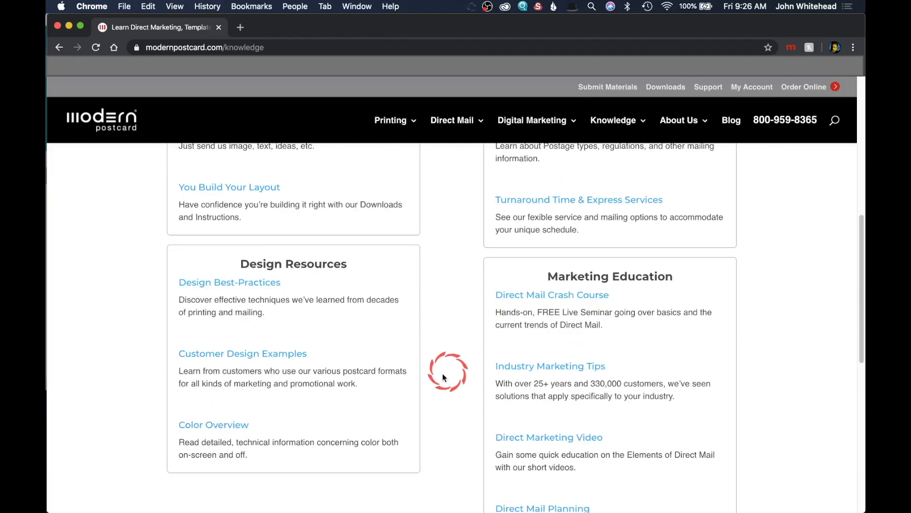
click(218, 423)
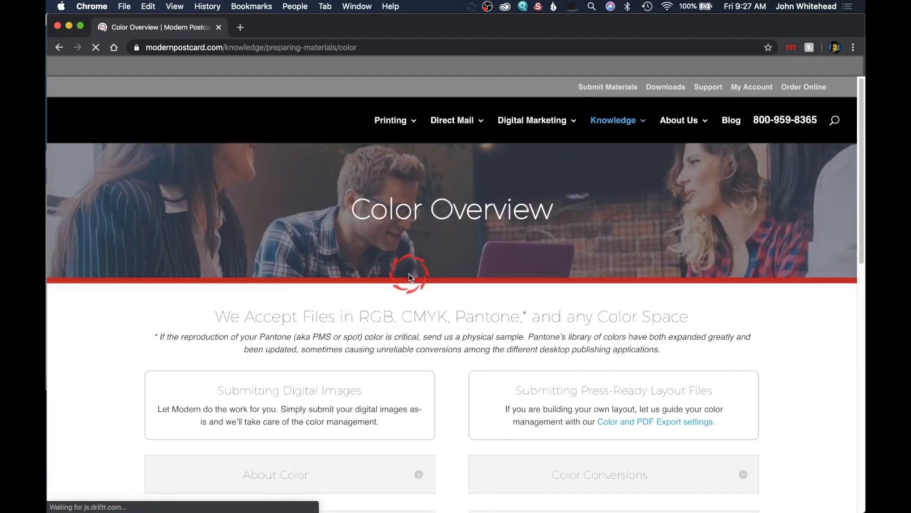
Step: Expand the ICC Printing Profiles section and follow its link to the downloadable profiles
scroll(394, 328, down, 4)
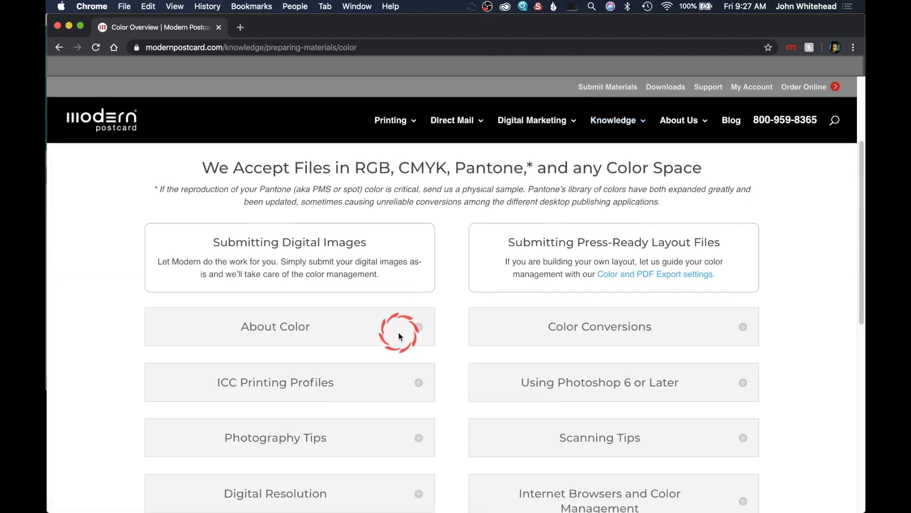
click(418, 384)
scroll(420, 375, down, 4)
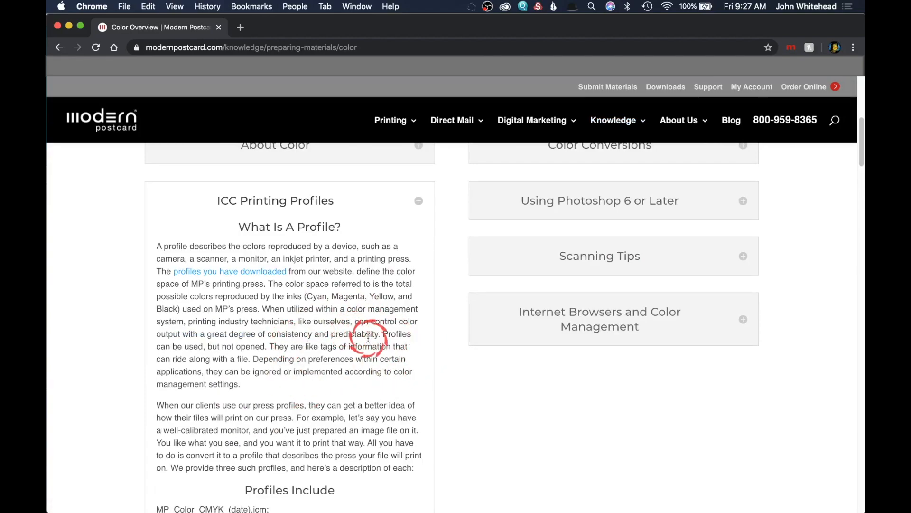
click(262, 278)
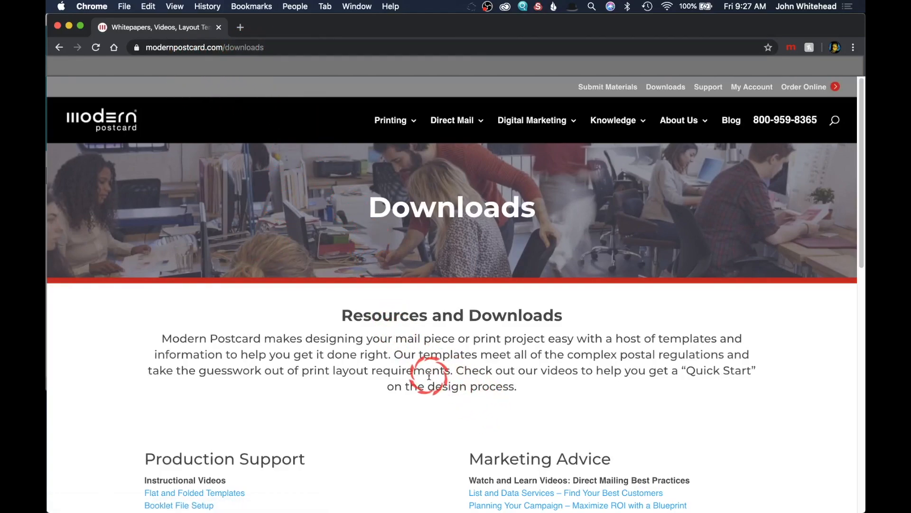
Step: Download the ICC Printer Profiles archive from the Color Management Files list
scroll(427, 377, down, 3)
scroll(429, 377, down, 2)
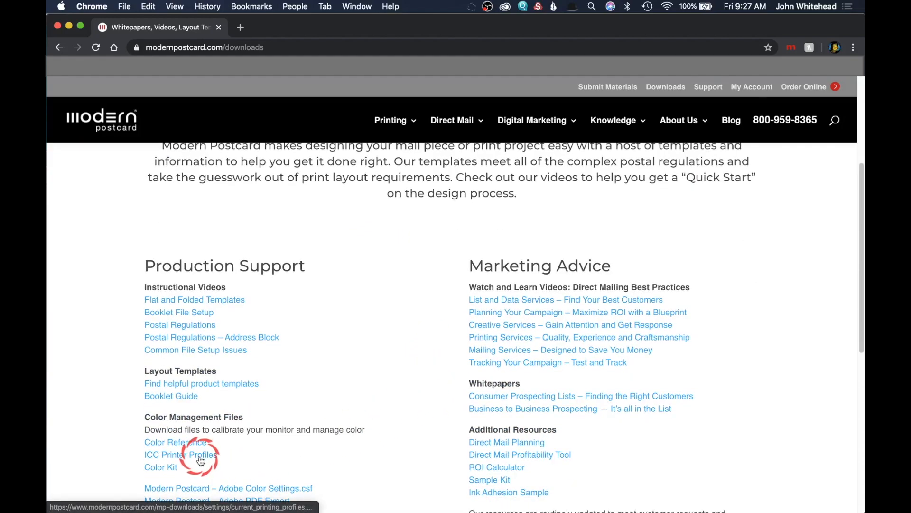
click(200, 459)
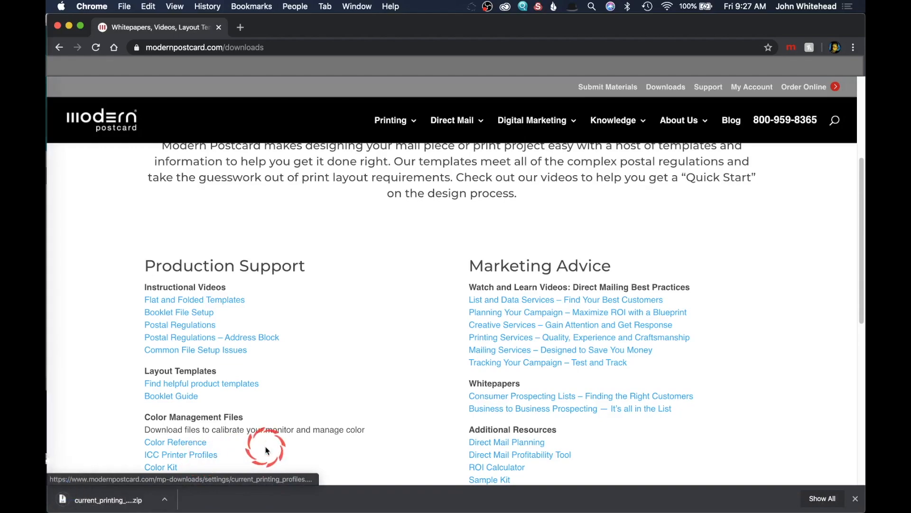
click(144, 507)
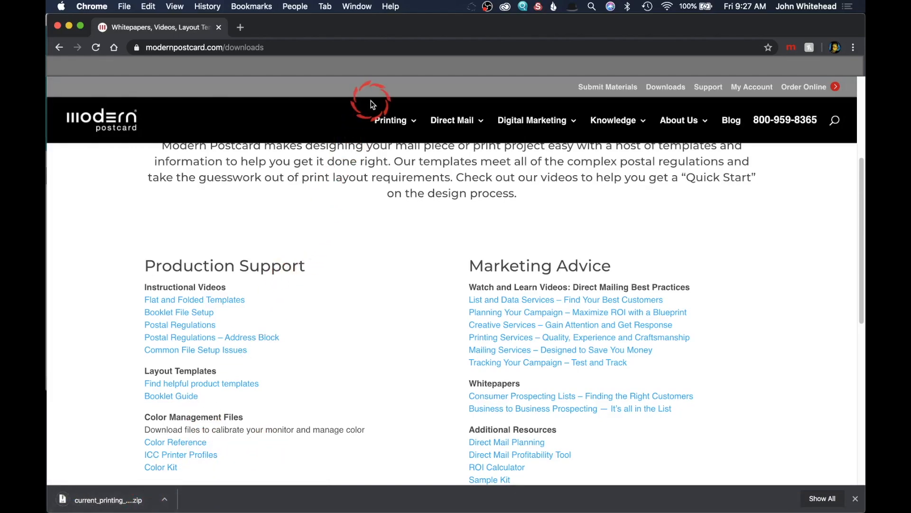
Step: Go to the postcard printing products and open the details of the 6" x 8.5" Deluxe Postcard
mouse_move(398, 122)
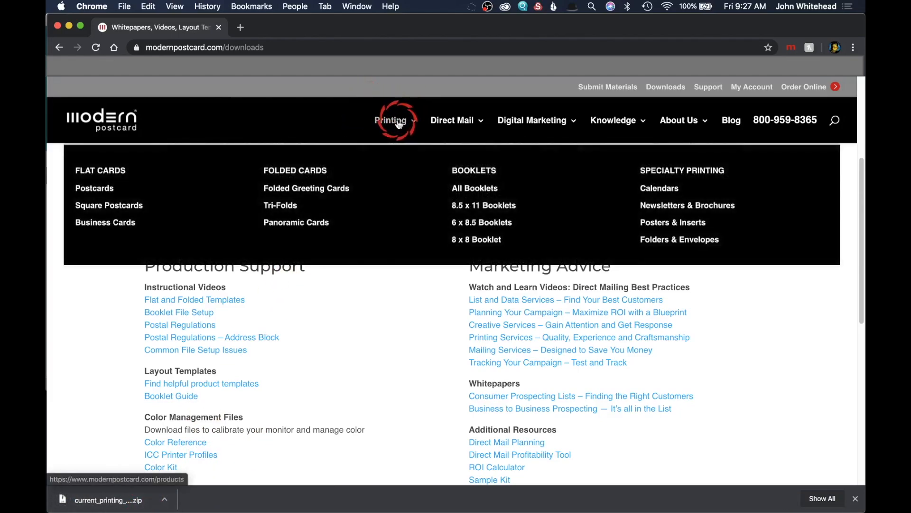
click(94, 192)
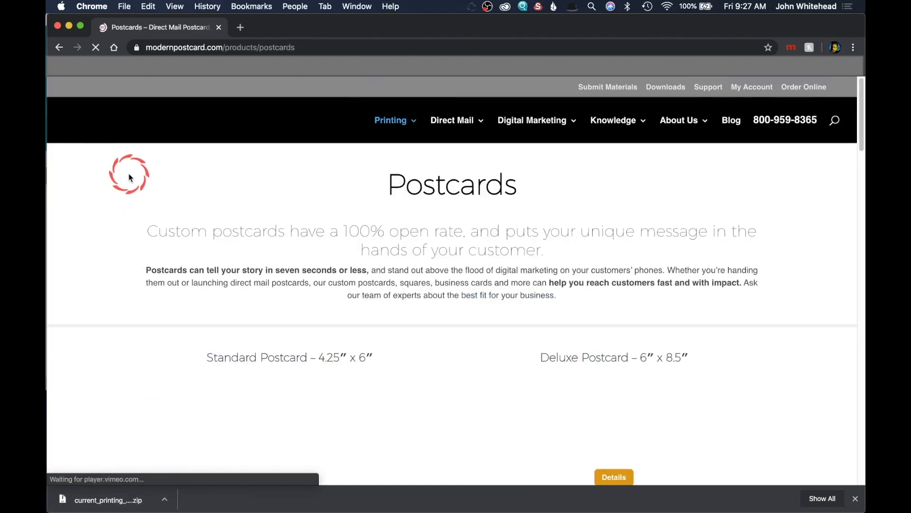
scroll(428, 273, down, 4)
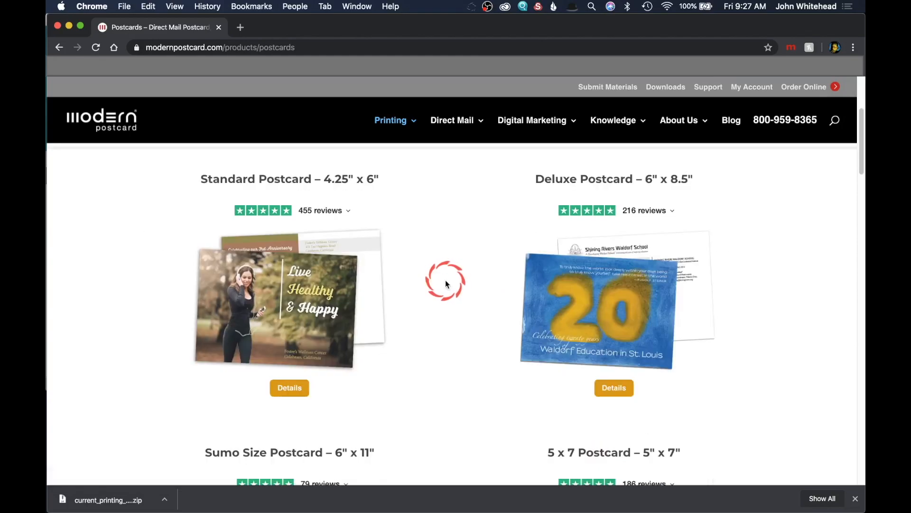
click(611, 391)
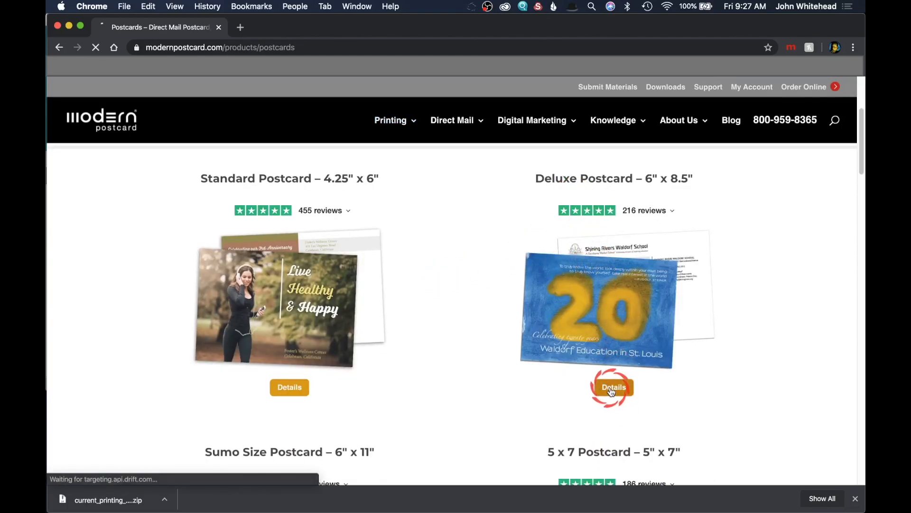
Step: Download the Photoshop template for the Deluxe postcard from the product's available templates
scroll(418, 344, down, 5)
scroll(417, 341, down, 3)
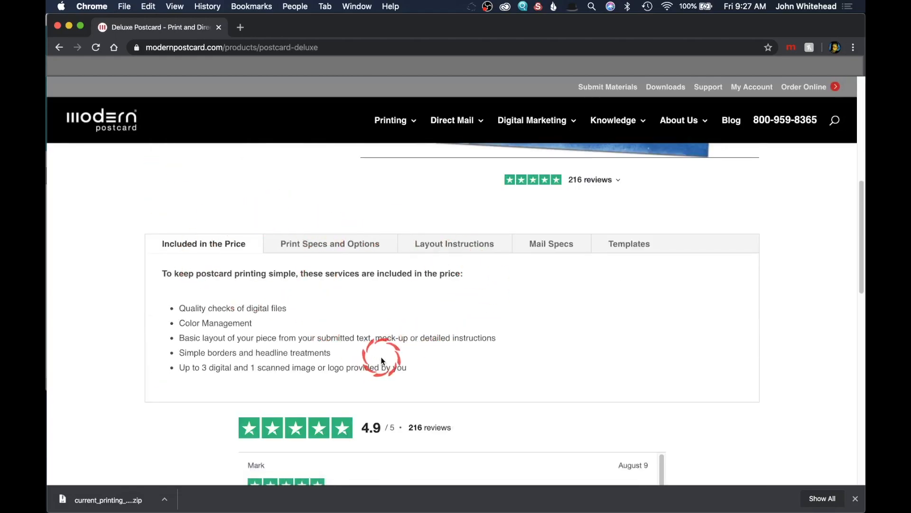
click(624, 249)
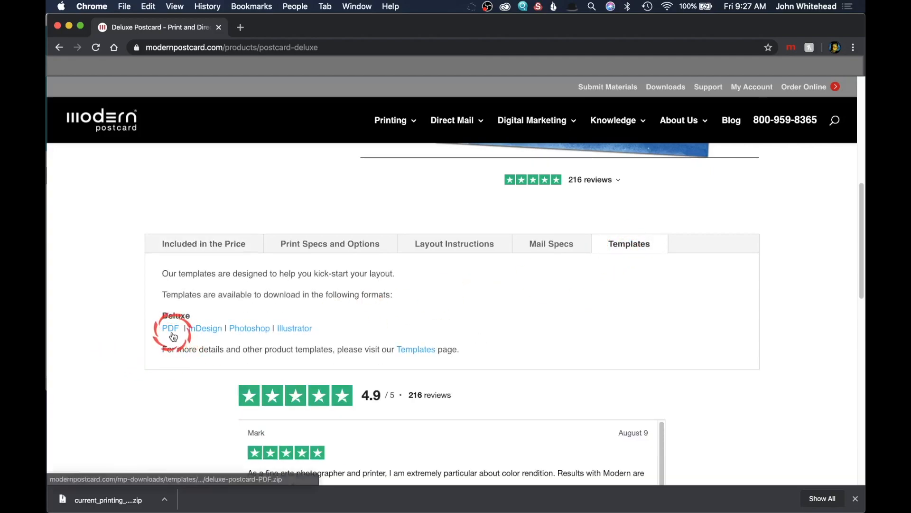
click(252, 335)
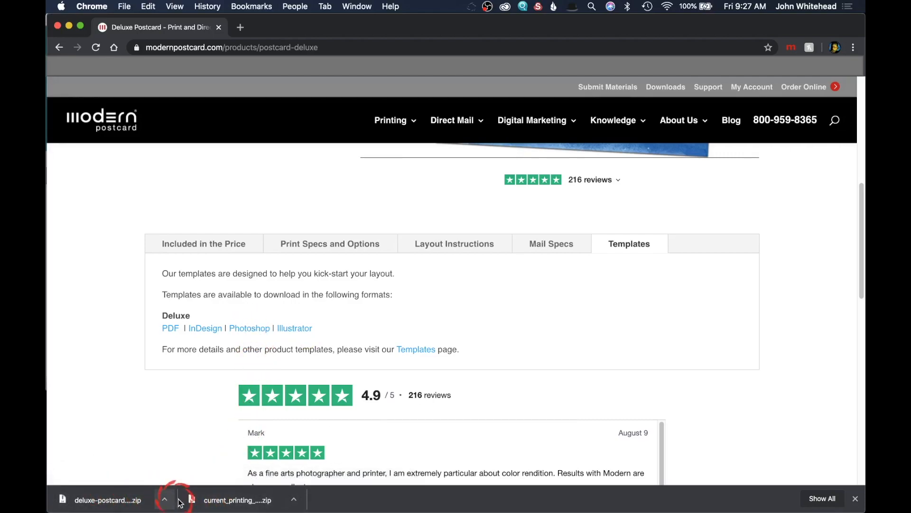
Step: Show the downloaded printing profiles archive in Finder and move the two OBS installer files to the trash
click(294, 501)
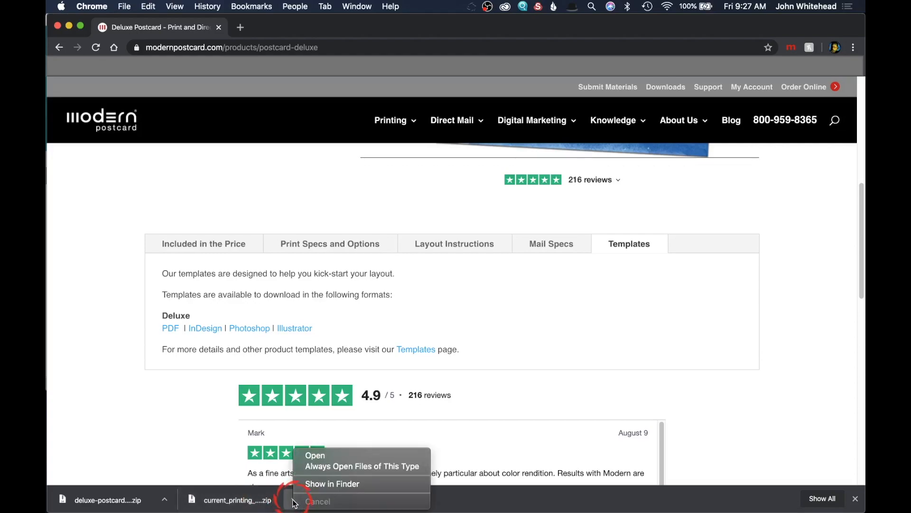
click(358, 484)
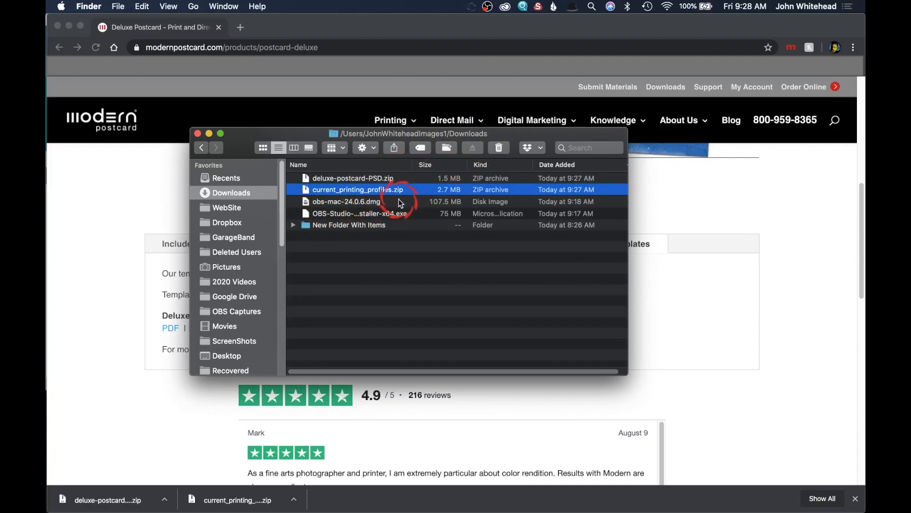
drag(401, 201, 386, 216)
right_click(385, 214)
click(418, 261)
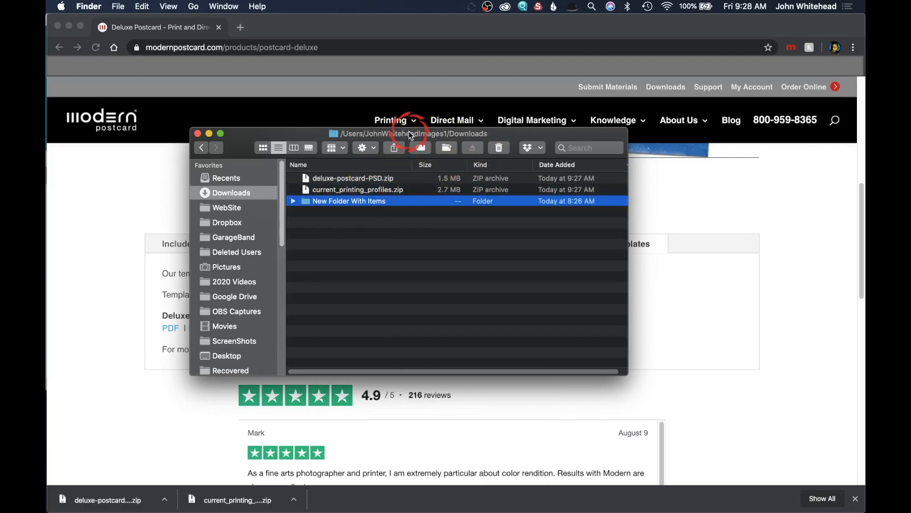
Step: Extract both downloaded archives, deluxe-postcard-PSD.zip and current_printing_profiles.zip, in the Downloads folder
drag(413, 179, 411, 190)
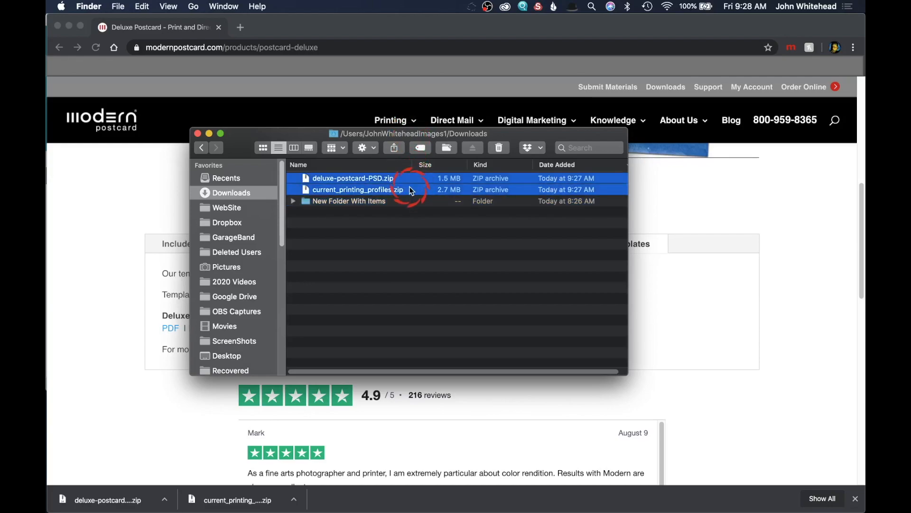
double_click(305, 183)
click(313, 185)
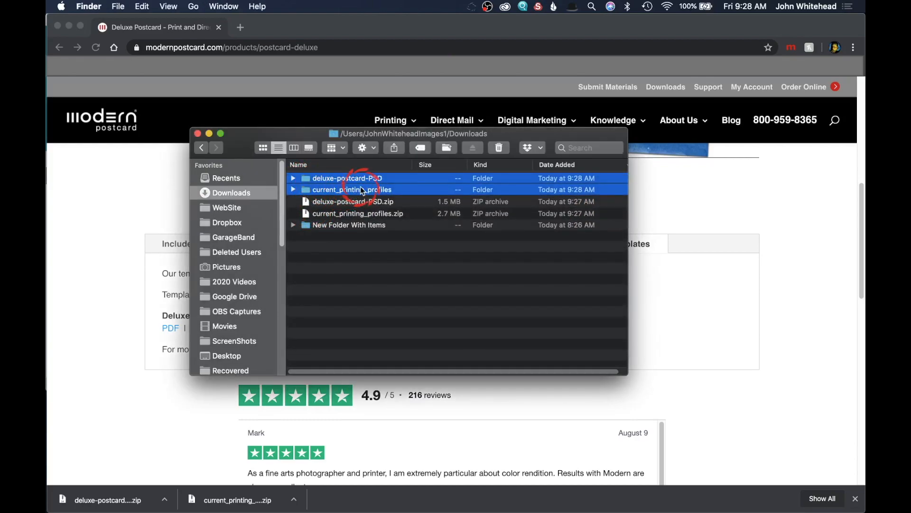
Step: Read through Profile_Instructions.pdf from the extracted current_printing_profiles folder, including the color profile descriptions, and close it
click(293, 190)
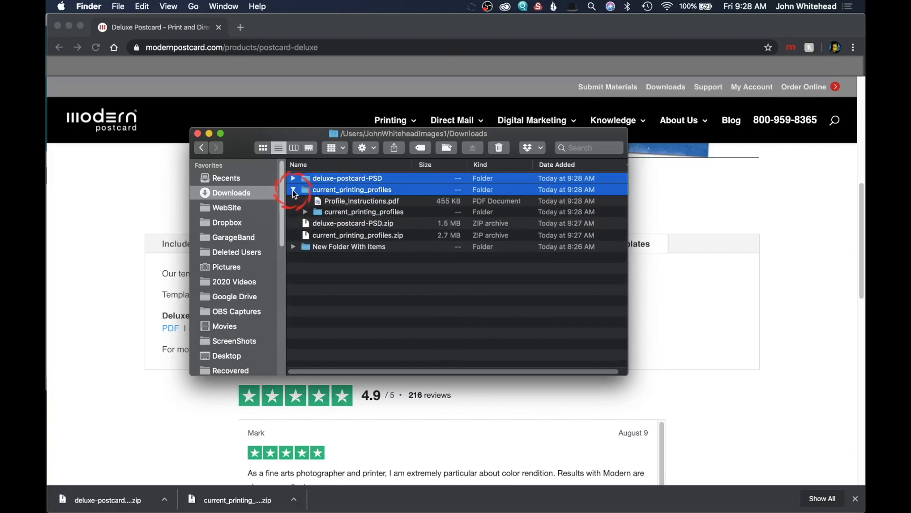
double_click(322, 204)
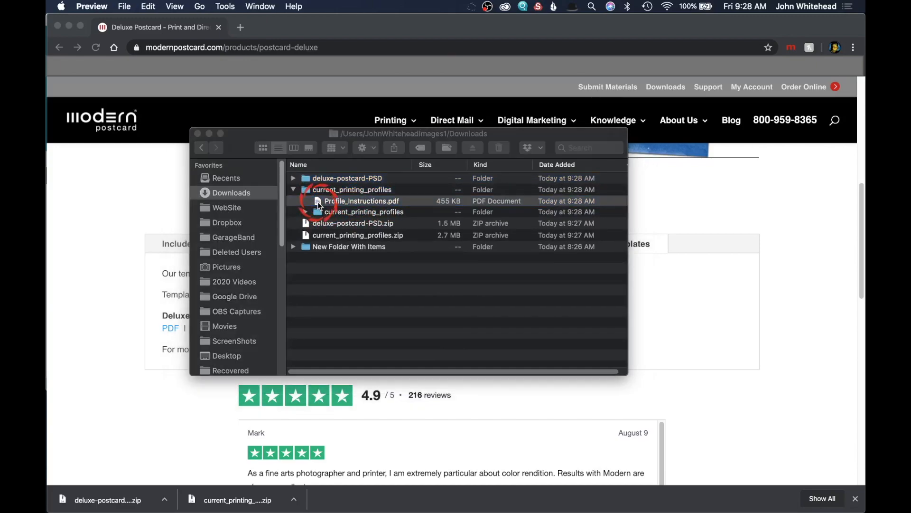
scroll(349, 199, down, 15)
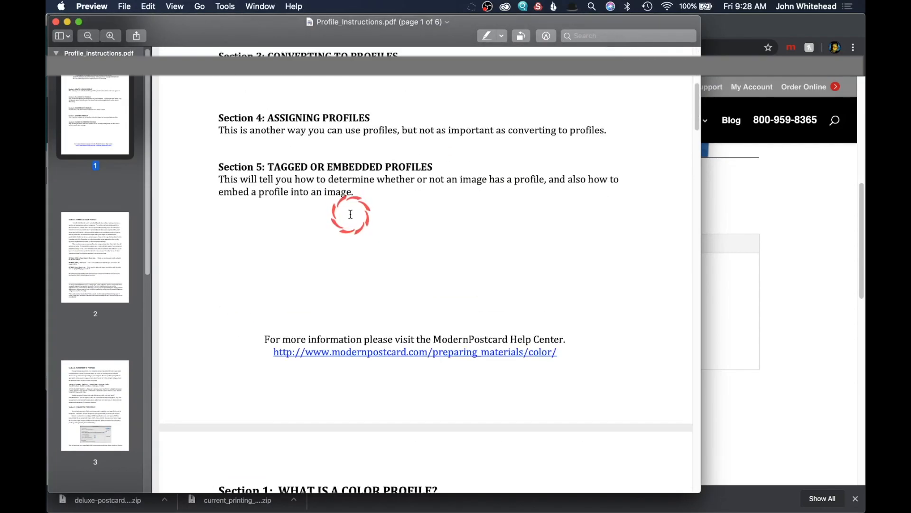
scroll(350, 215, down, 5)
scroll(351, 214, down, 2)
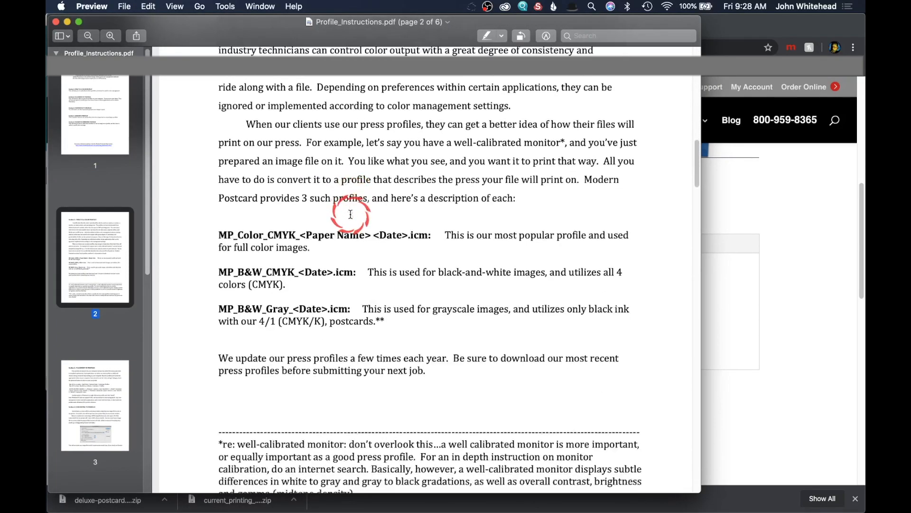
scroll(351, 212, up, 5)
scroll(352, 212, up, 3)
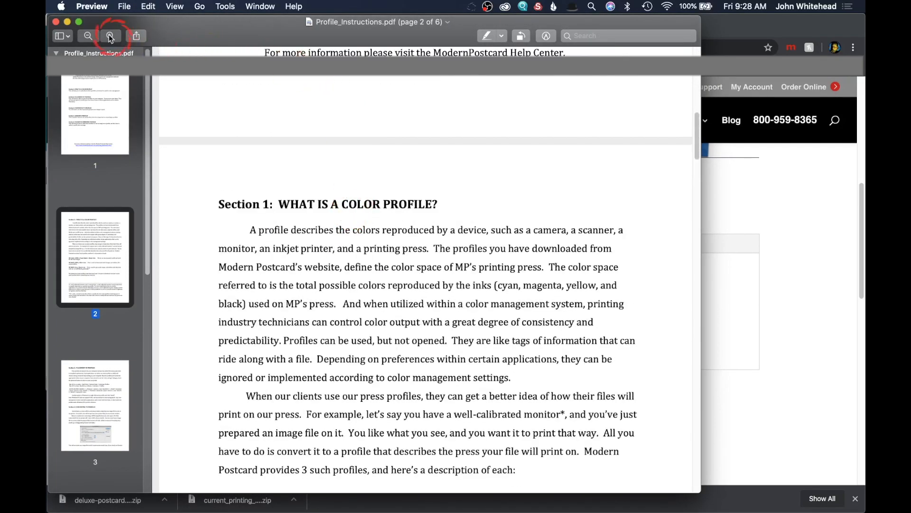
click(55, 23)
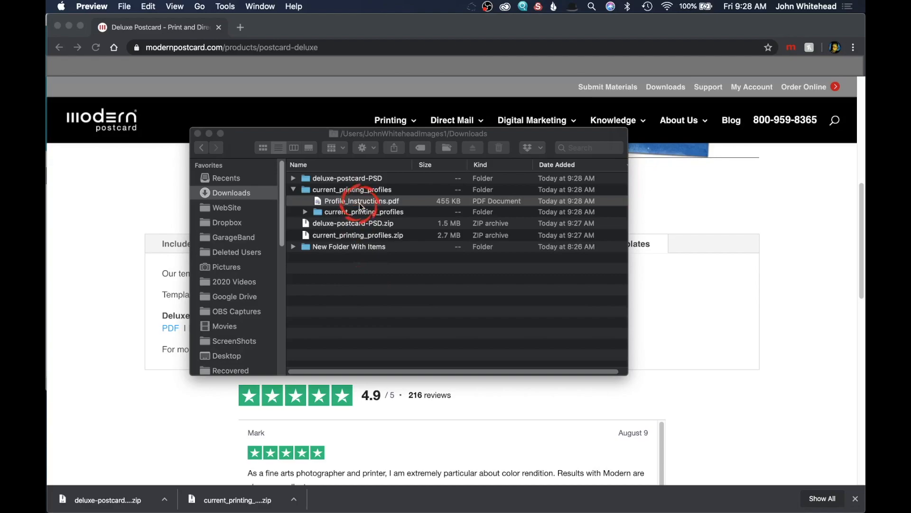
Step: Open the inner current_printing_profiles folder and copy all three MP color profile files
double_click(316, 212)
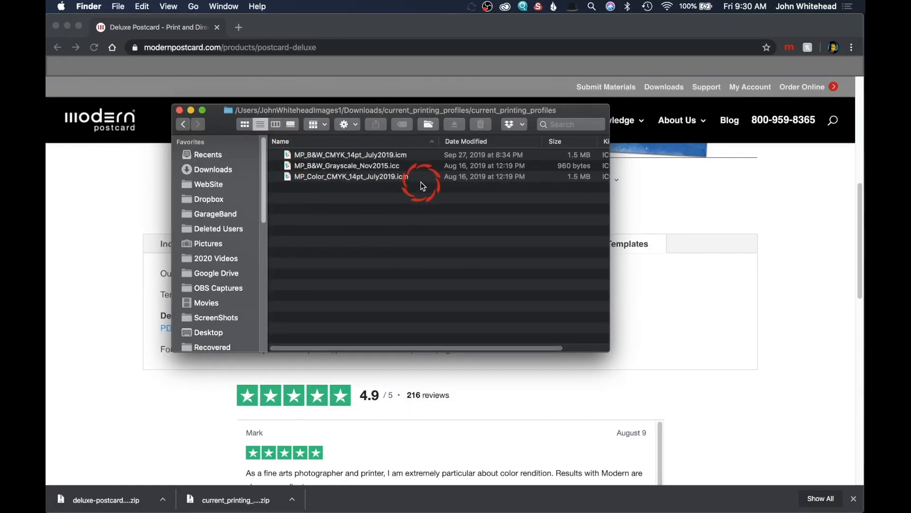
drag(420, 181, 408, 157)
key(super+c)
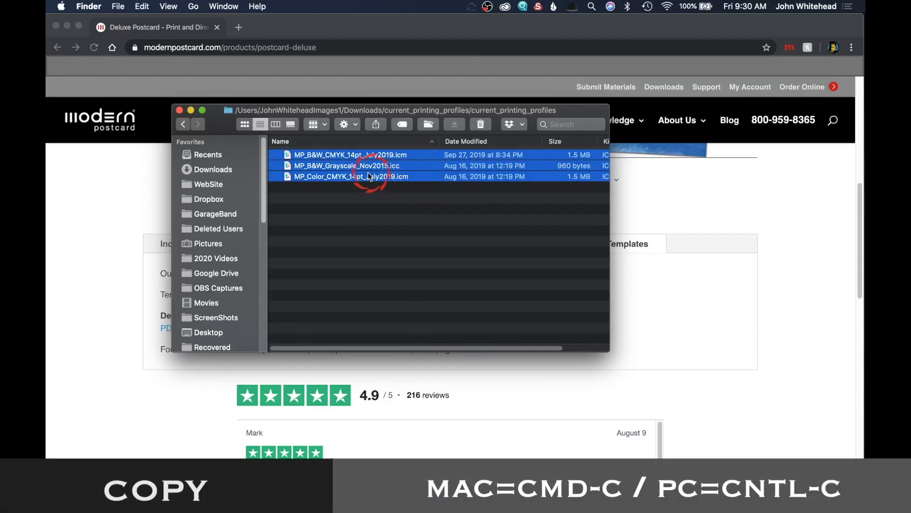
Step: Move the browser window off the desktop's drive icon and open the drive's Library folder in Finder
click(692, 35)
drag(830, 36, 828, 46)
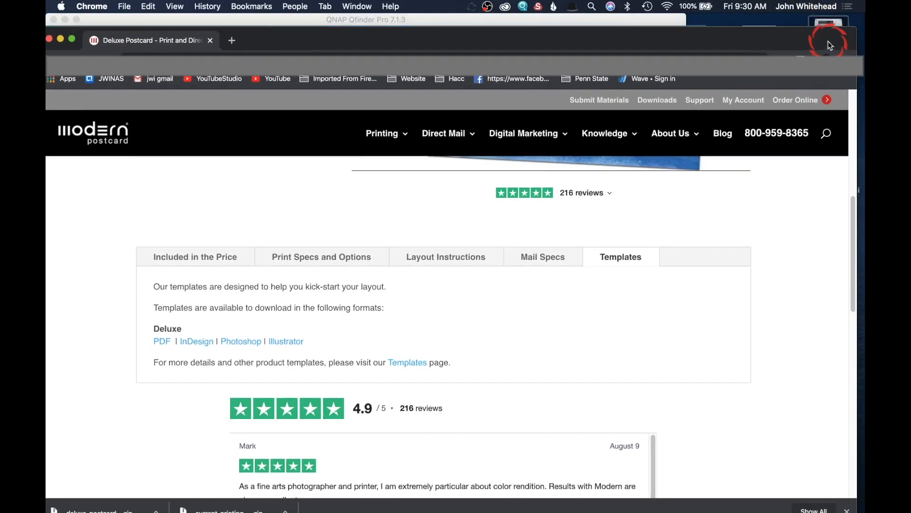
double_click(834, 21)
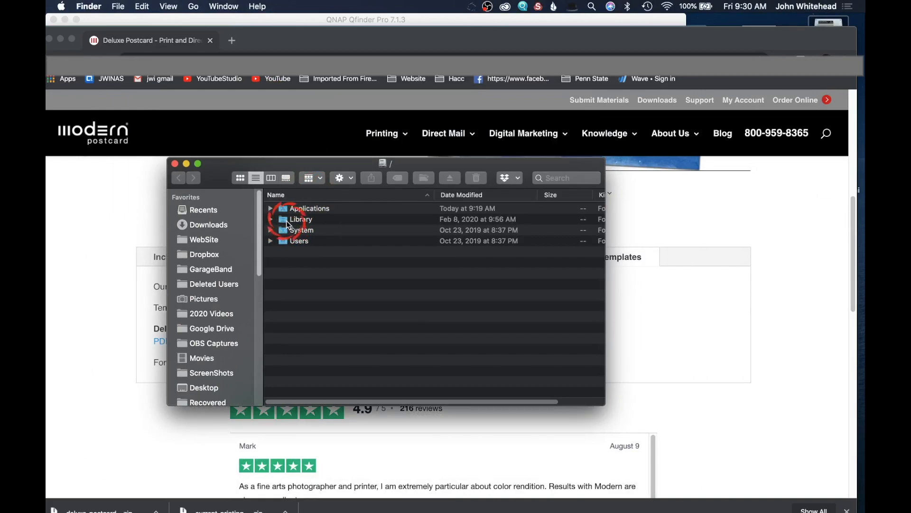
click(286, 220)
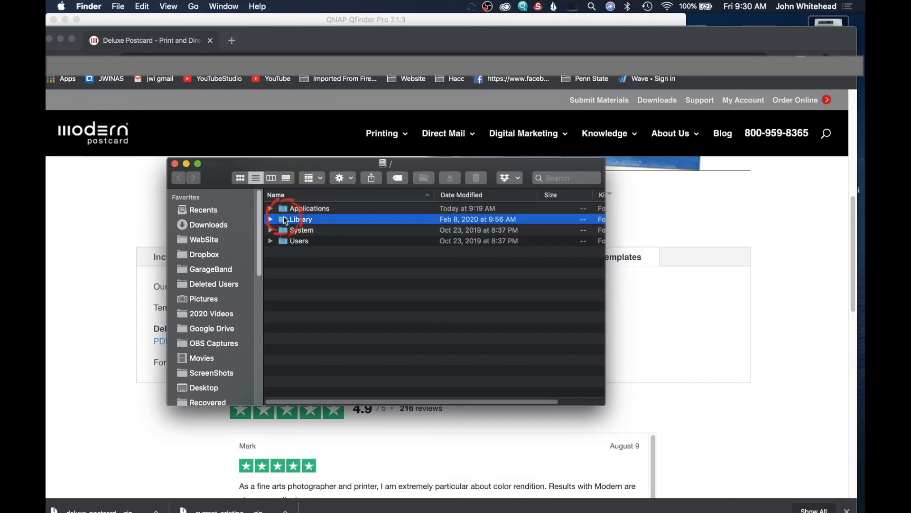
double_click(286, 220)
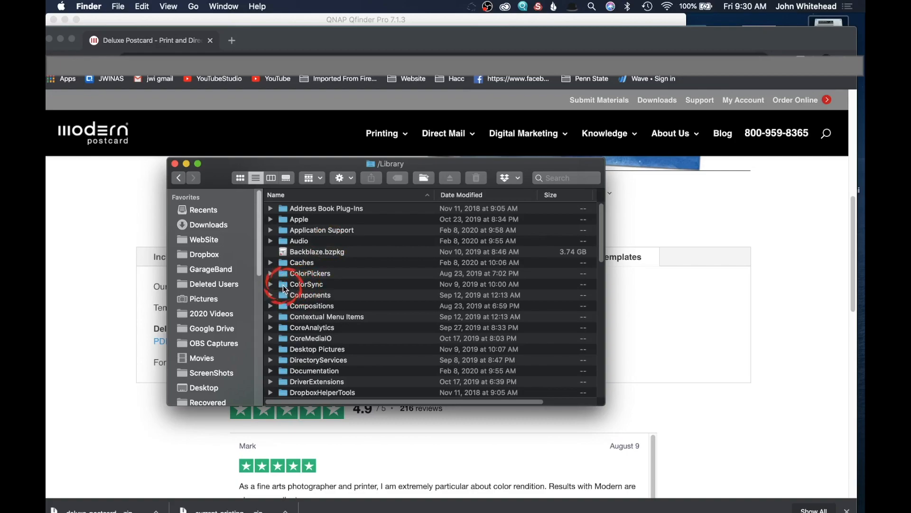
Step: Open the Profiles folder inside the Library's ColorSync folder, look over the profiles in it, and minimize the Finder window
double_click(283, 284)
click(283, 210)
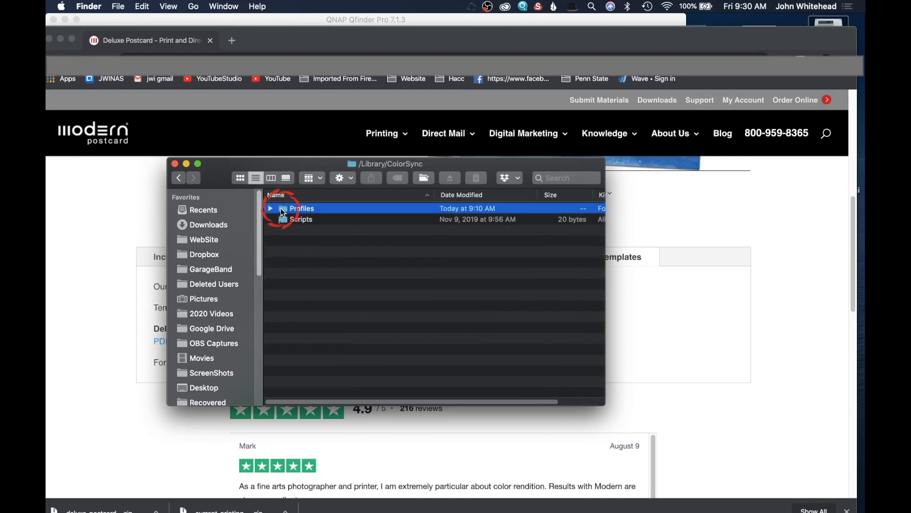
double_click(283, 210)
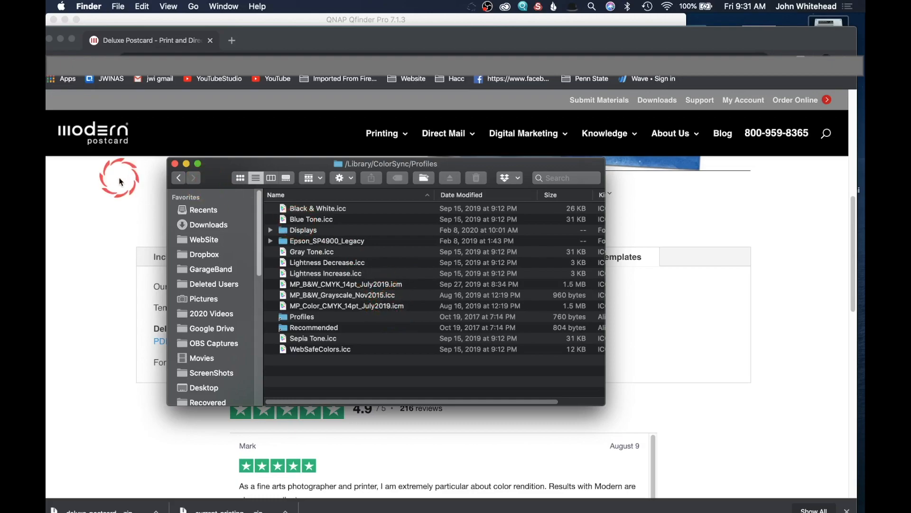
click(187, 164)
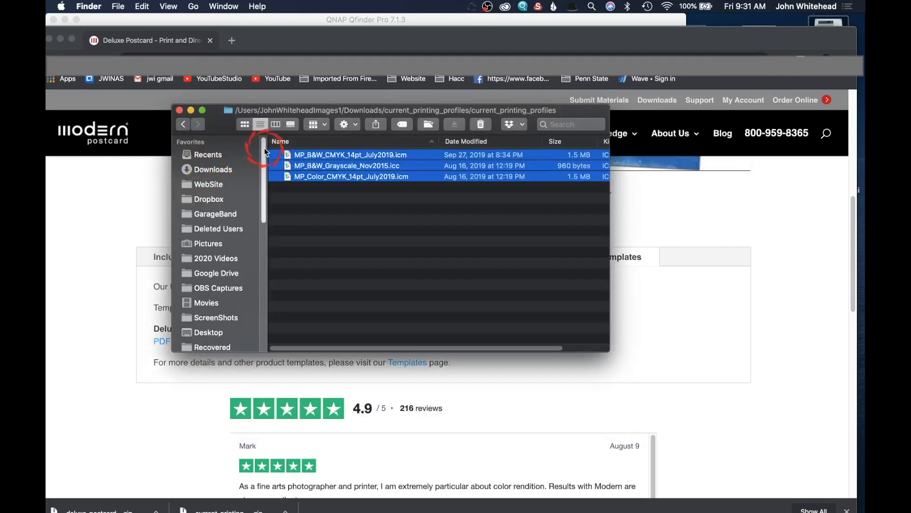
Step: Return to Downloads, expand the deluxe-postcard-PSD folder, read through its PostalGuide_Dlx.pdf, and close the PDF
click(185, 123)
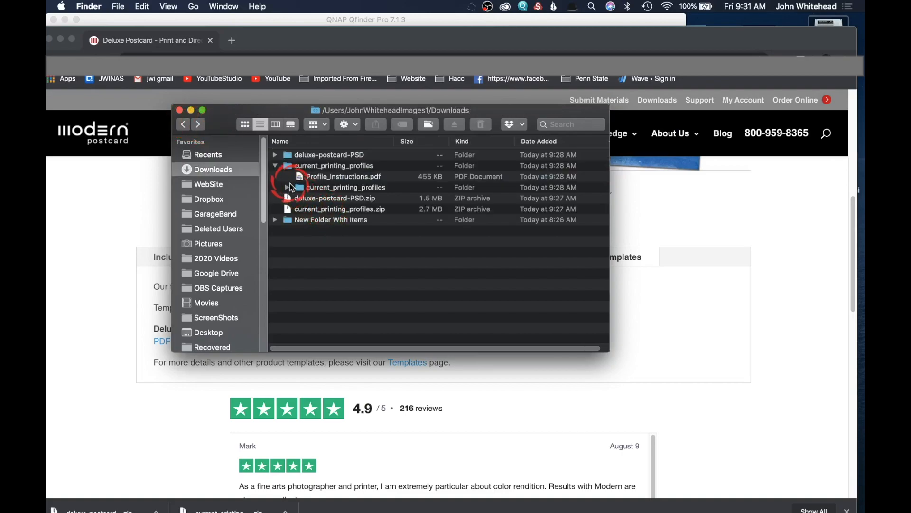
click(276, 165)
click(275, 155)
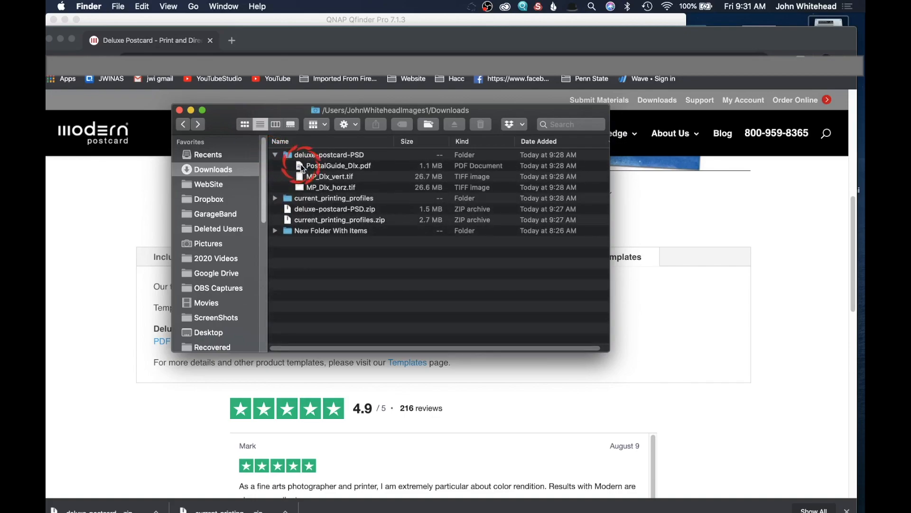
double_click(302, 165)
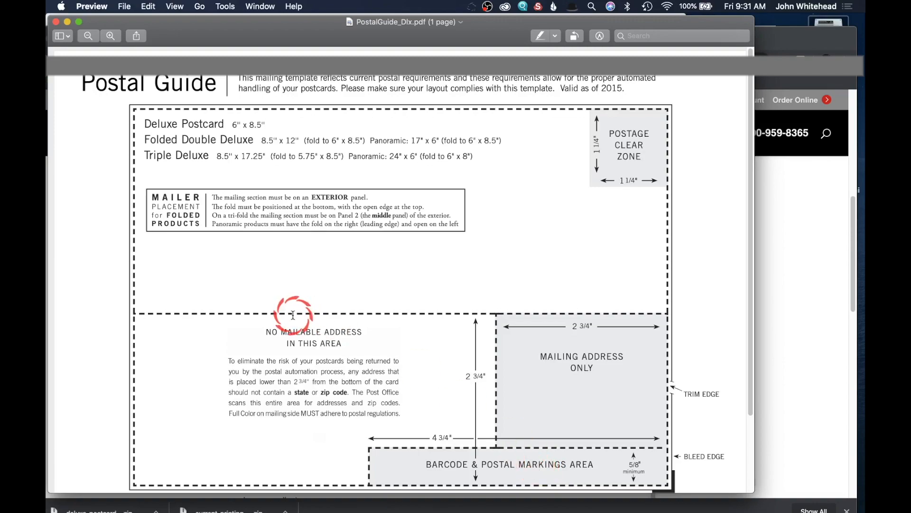
click(55, 22)
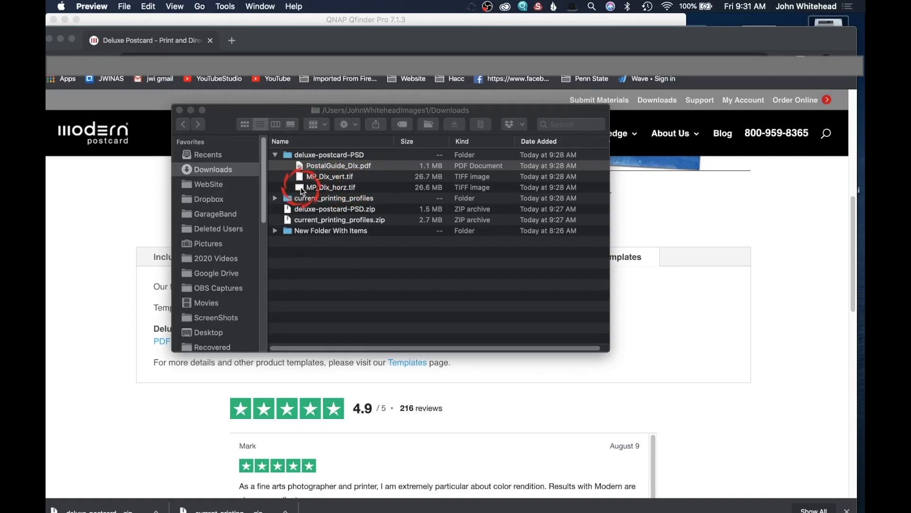
Step: Open the horizontal template MP_Dlx_horz.tif in Photoshop and toggle the rulers off and back on
drag(301, 187, 66, 95)
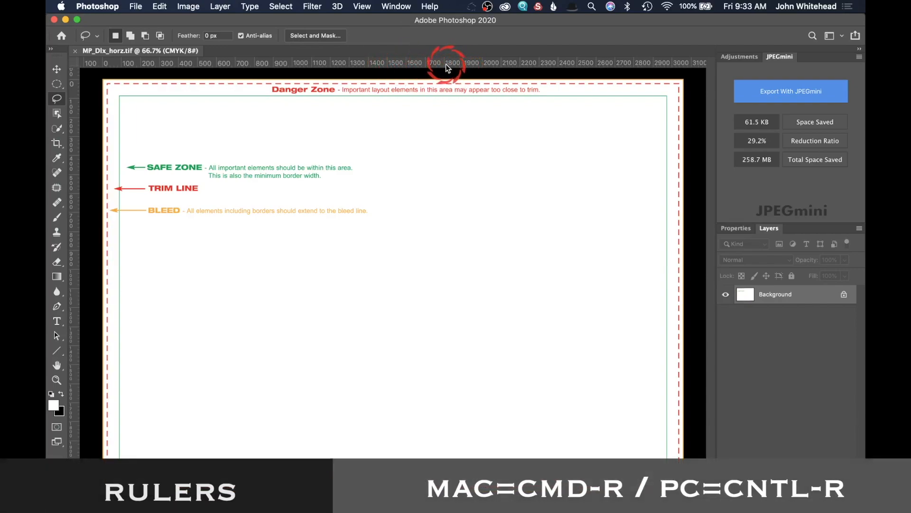
key(super+r)
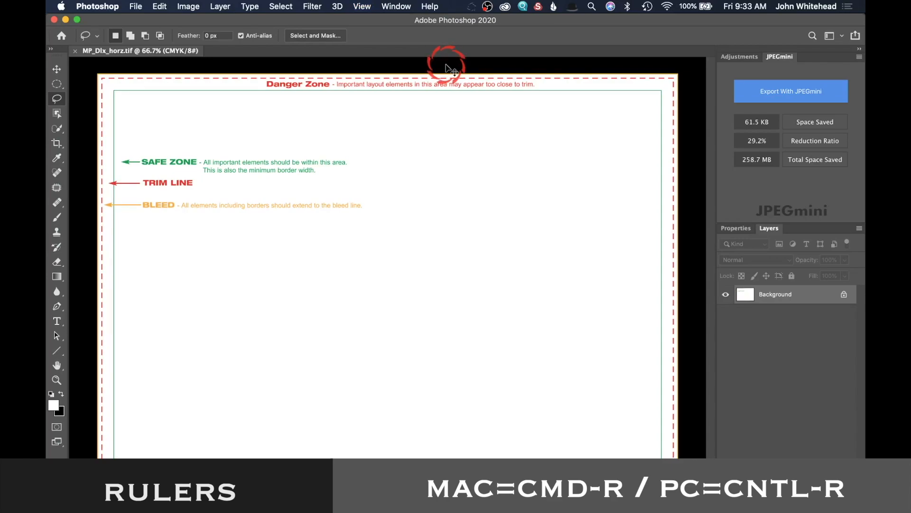
key(super+r)
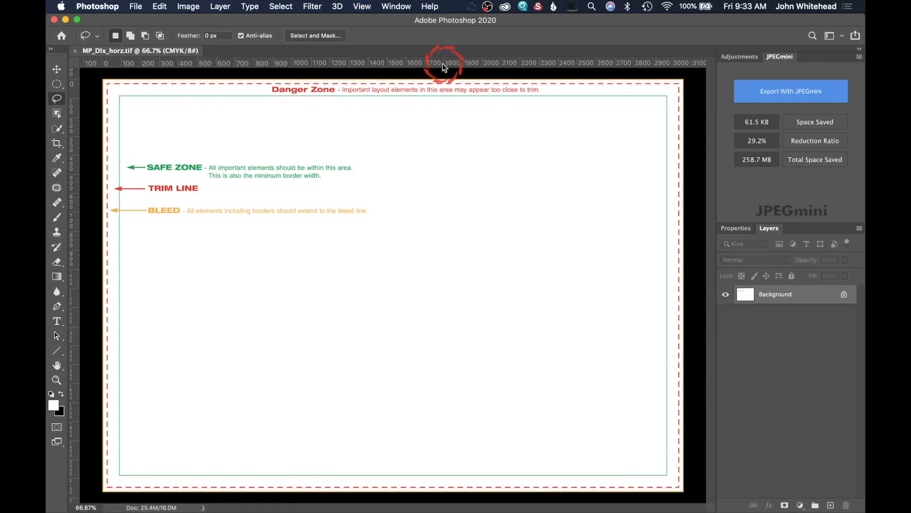
Step: Place guides along all four edges of the template's green safe zone and toggle the guides' visibility off and on
drag(380, 68, 384, 97)
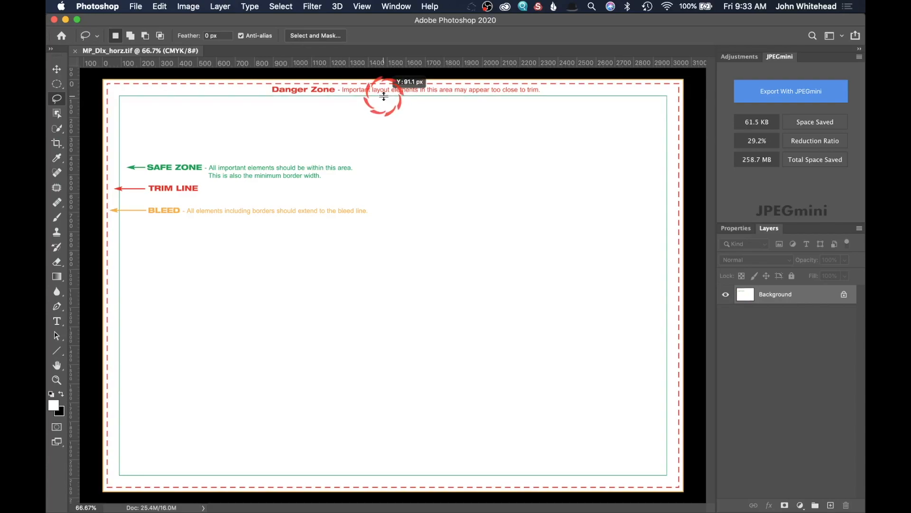
drag(386, 64, 428, 475)
drag(74, 298, 118, 299)
drag(73, 271, 667, 296)
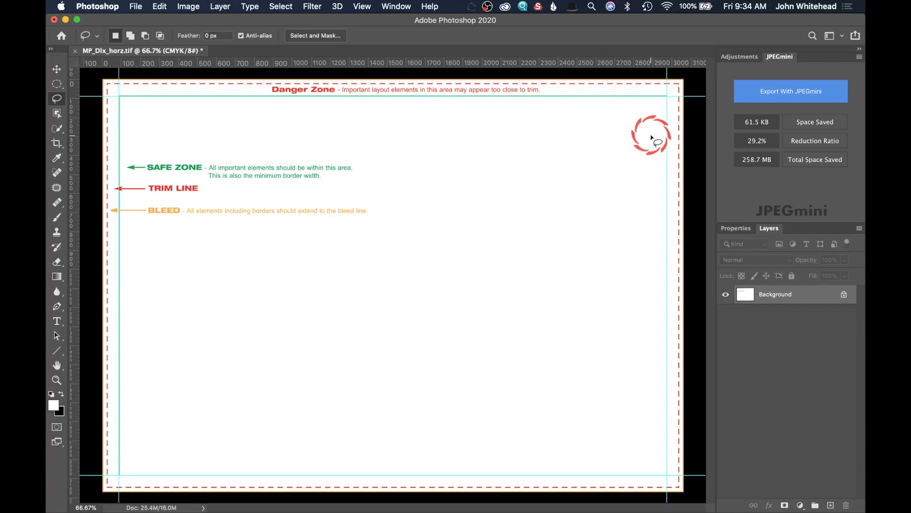
key(super+semicolon)
key(super+semicolon)
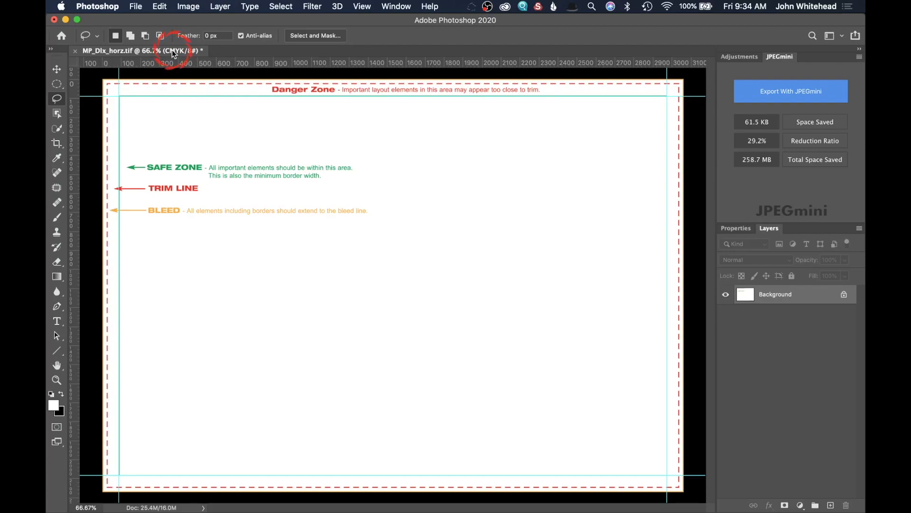
Step: Convert the MP_Dlx_horz.tif template to RGB Color mode
click(189, 5)
mouse_move(189, 21)
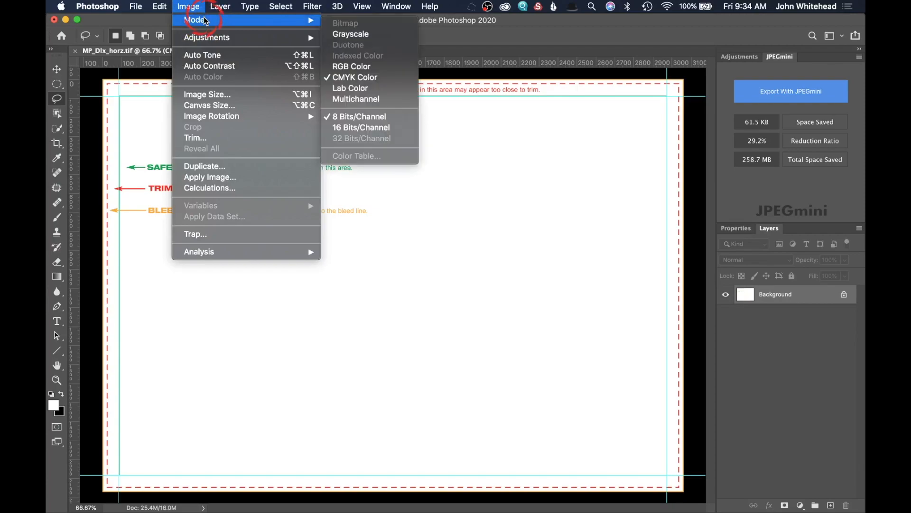
click(369, 69)
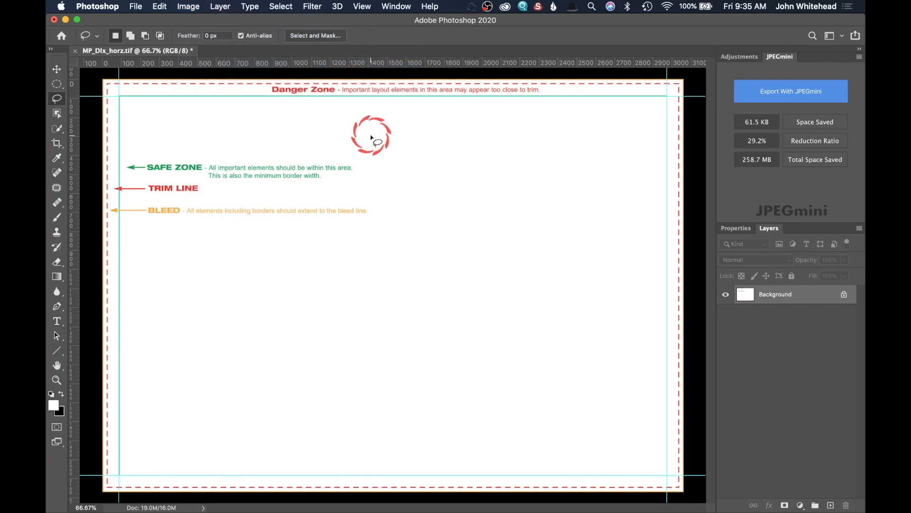
key(super+s)
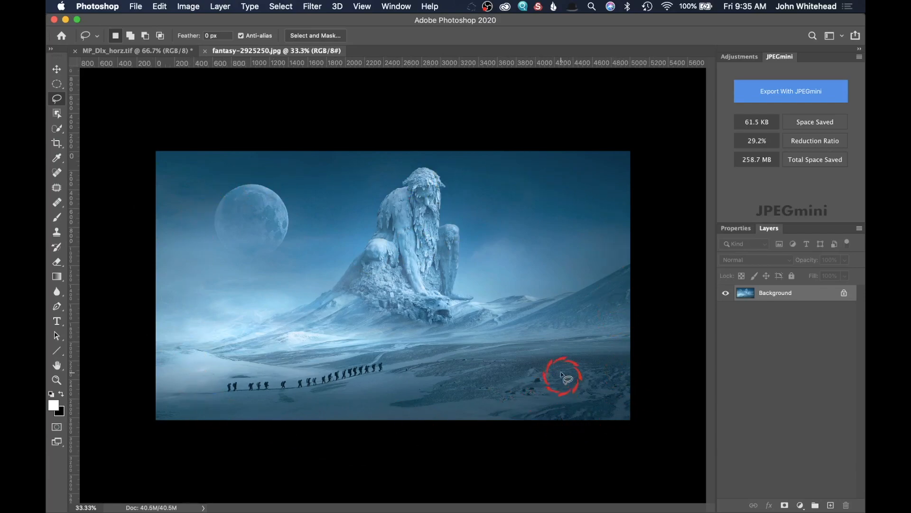
Step: Check the width, height and resolution of the MP_Dlx_horz.tif template in Image Size, keeping the values as they are
click(179, 51)
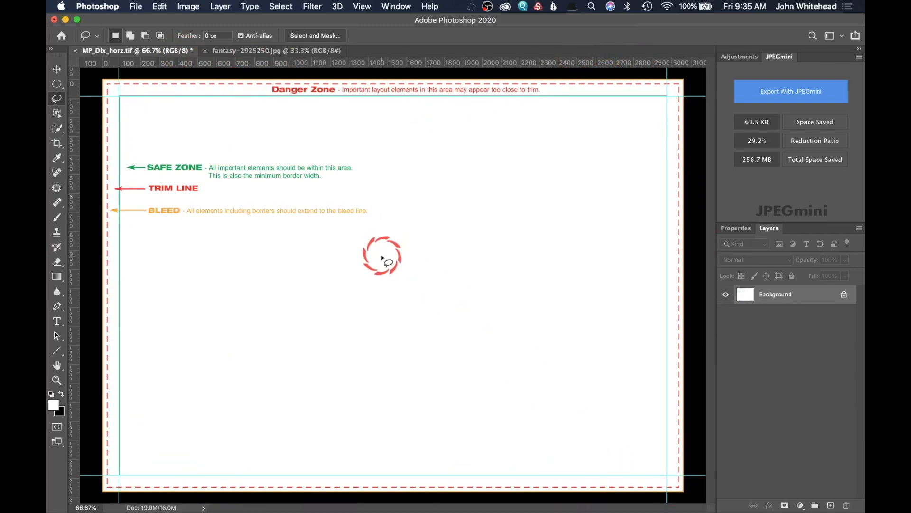
click(189, 6)
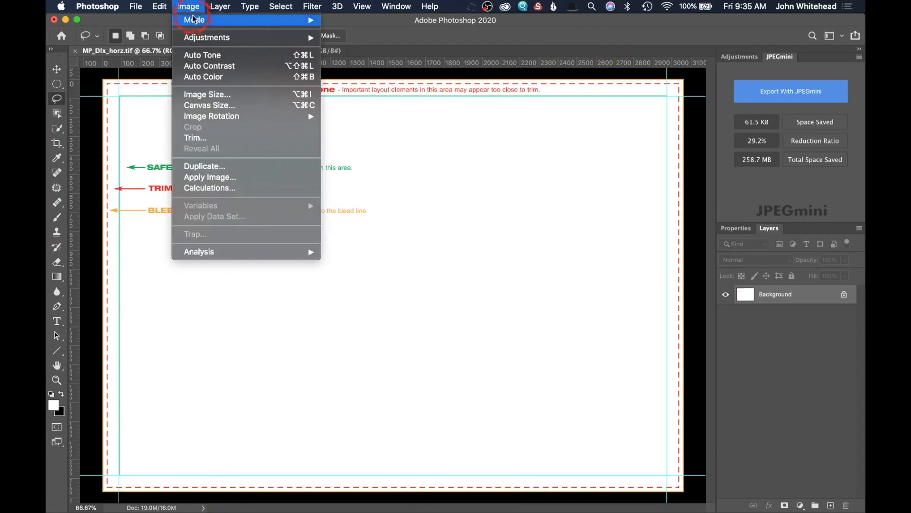
click(213, 95)
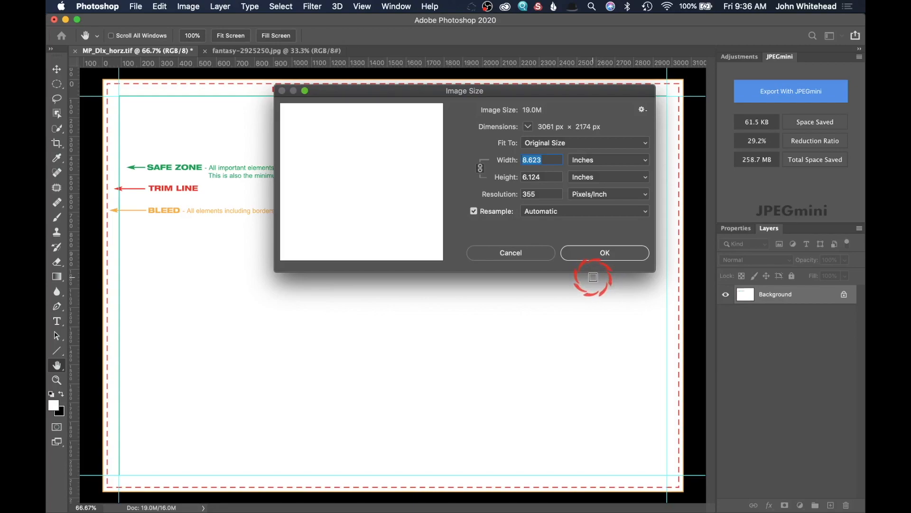
drag(547, 160, 495, 156)
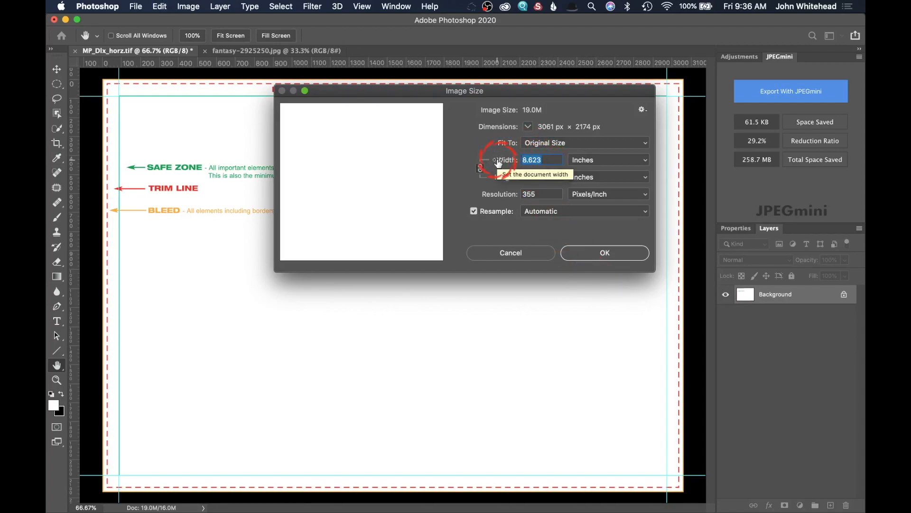
click(605, 252)
key(l)
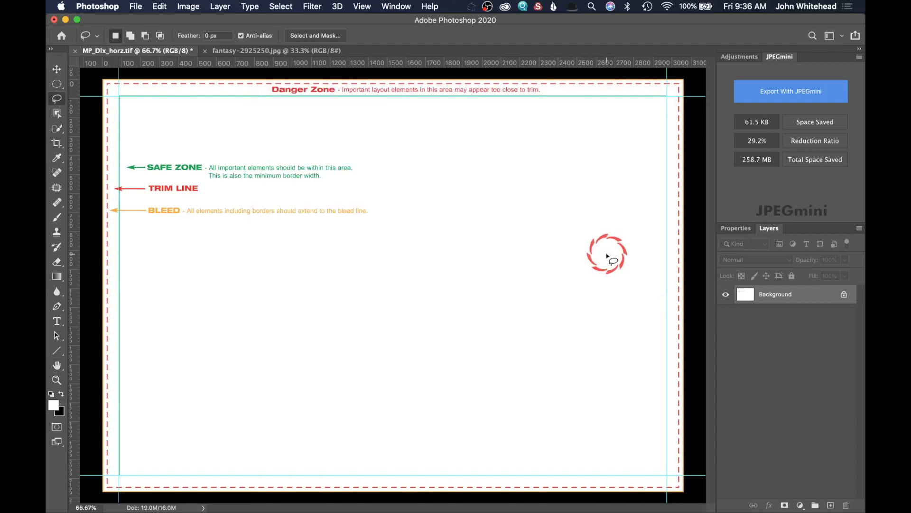
Step: Crop fantasy-2925250.jpg using W x H x Resolution at 8.623 by 6.124 in and 355 px/in, shifting the frame toward the moon
click(292, 51)
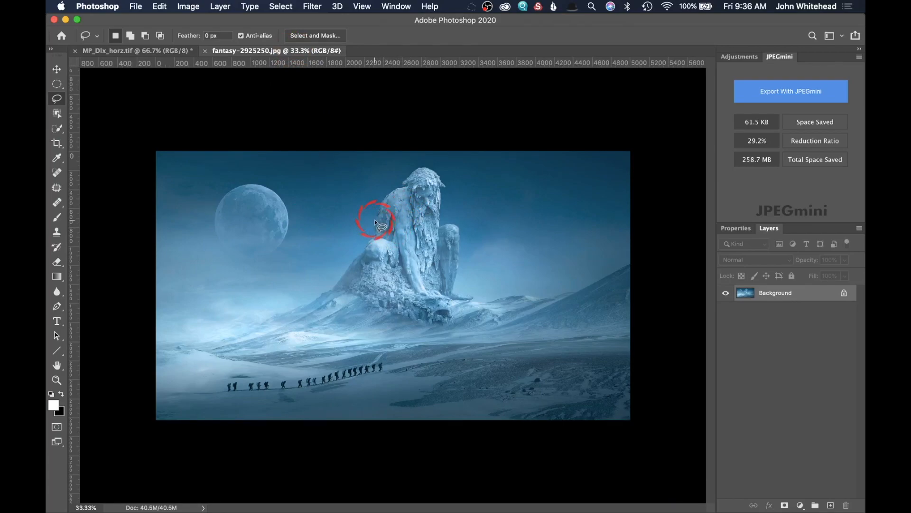
click(56, 143)
click(125, 36)
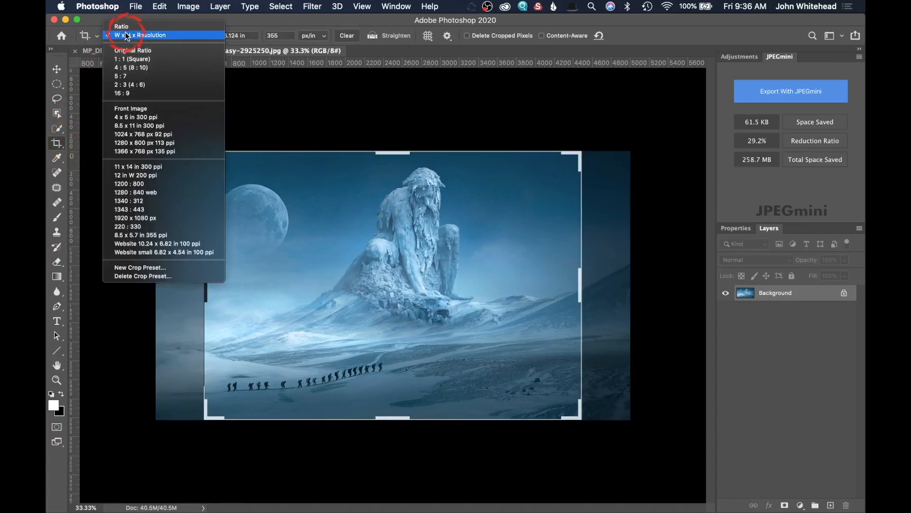
click(125, 26)
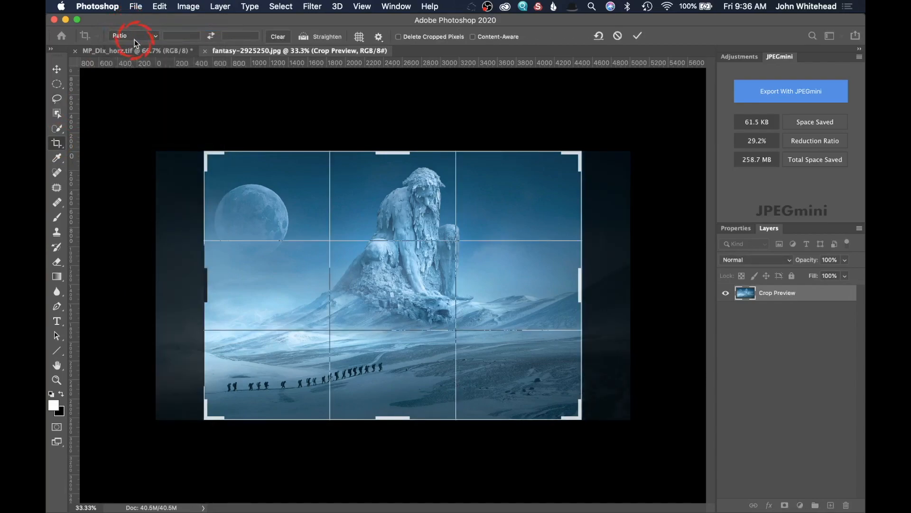
click(134, 36)
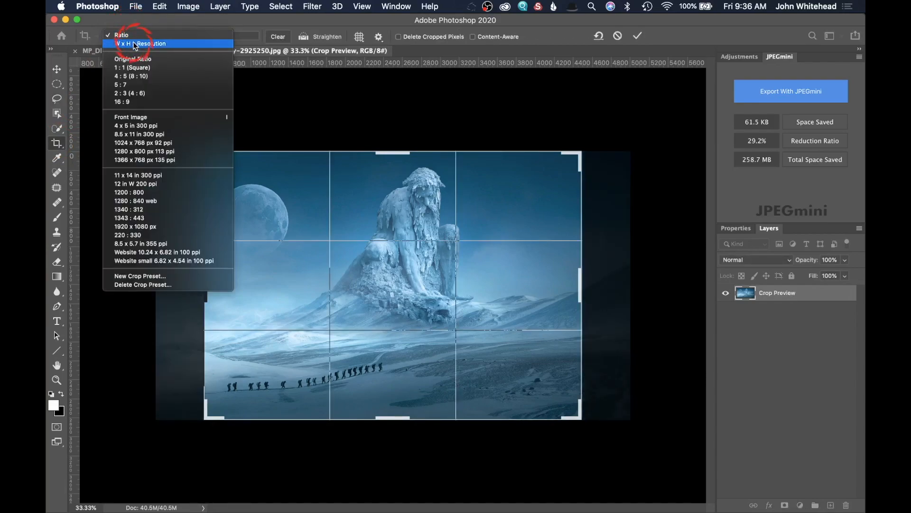
click(135, 44)
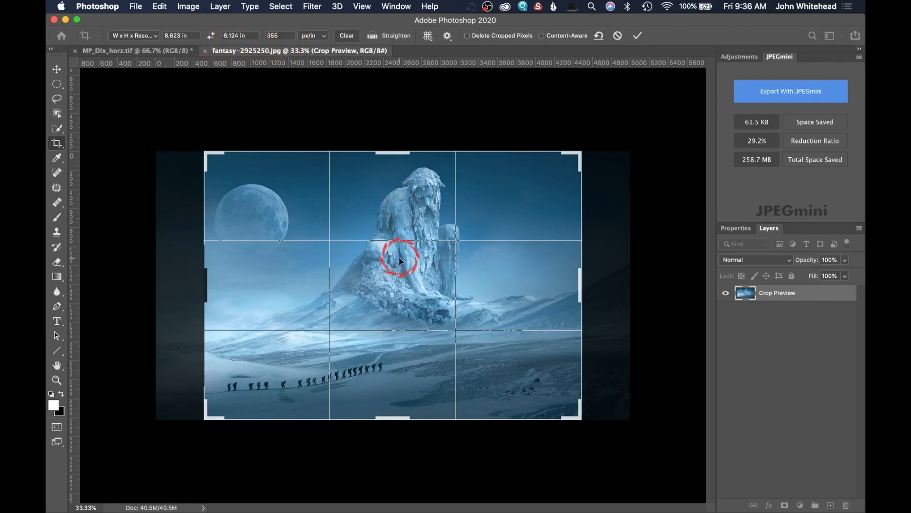
mouse_move(582, 152)
mouse_down()
mouse_move(571, 167)
mouse_move(585, 157)
mouse_up()
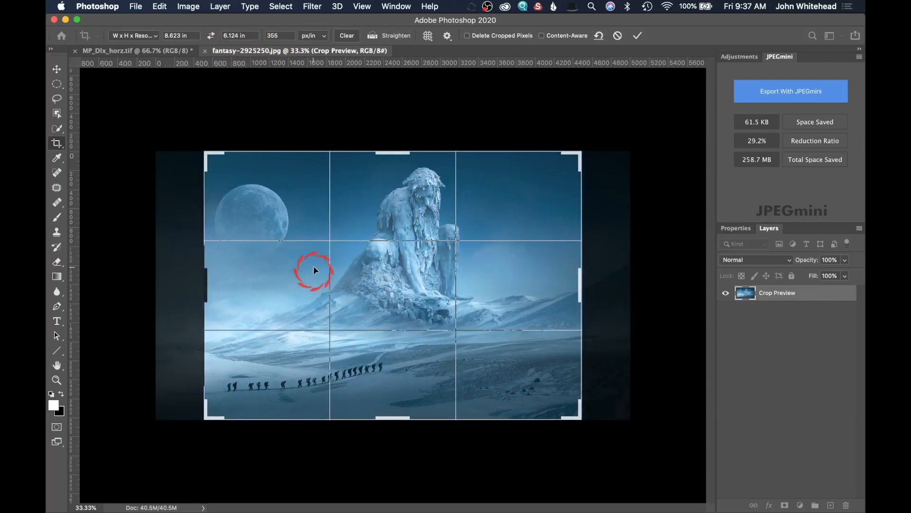
drag(399, 284, 433, 281)
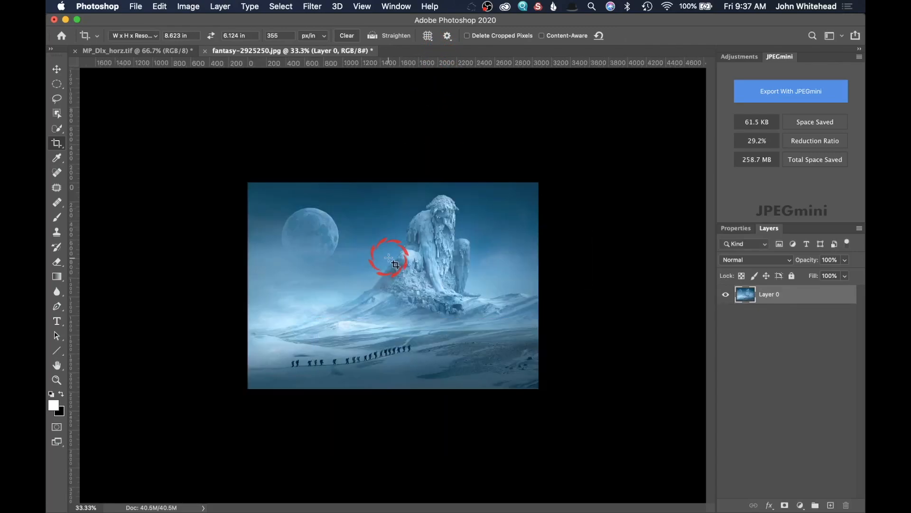
Step: Check the cropped fantasy image's width, height and resolution in Image Size and close it without changes
key(super+plus)
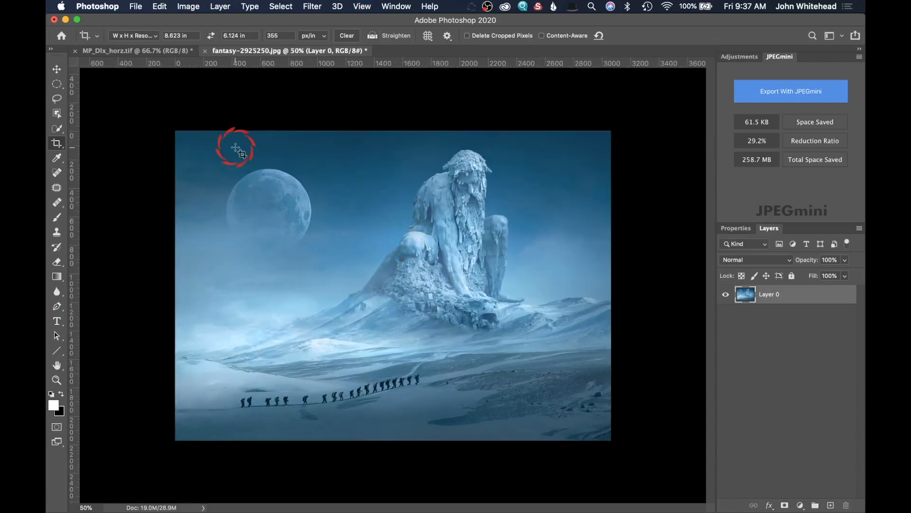
click(188, 6)
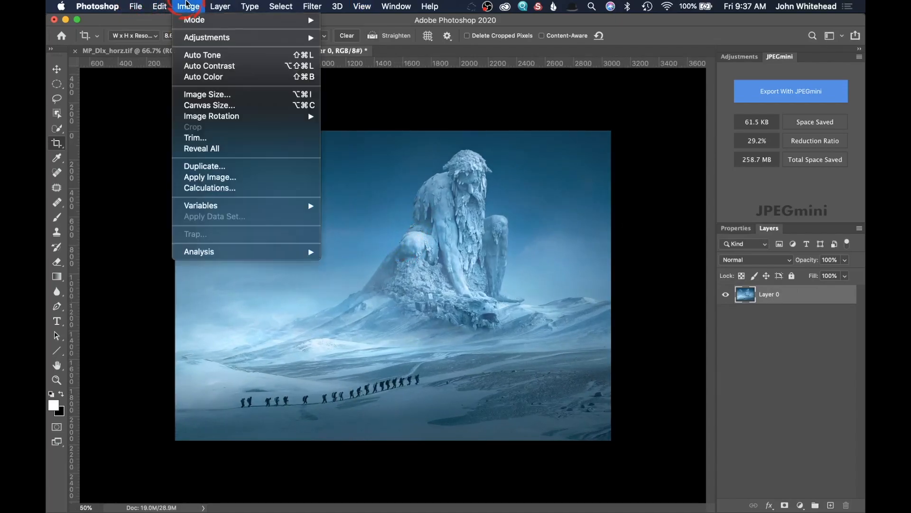
click(206, 94)
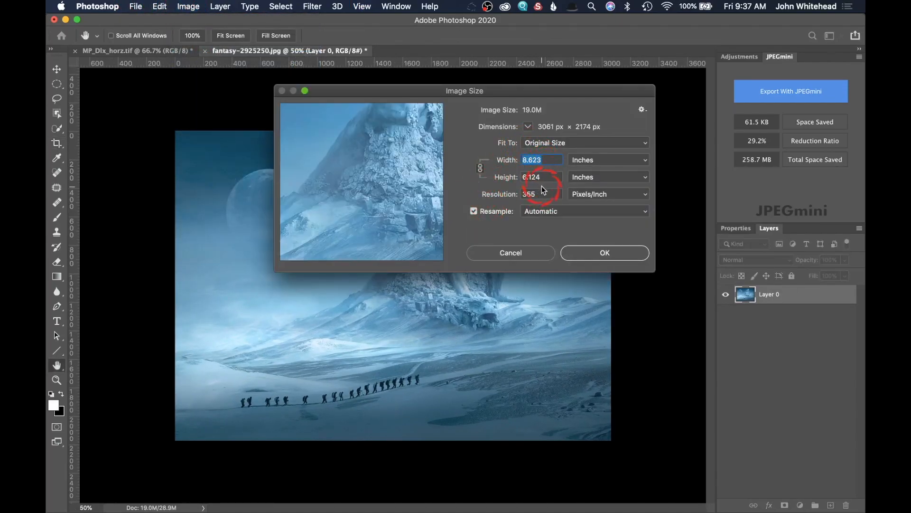
click(511, 253)
key(c)
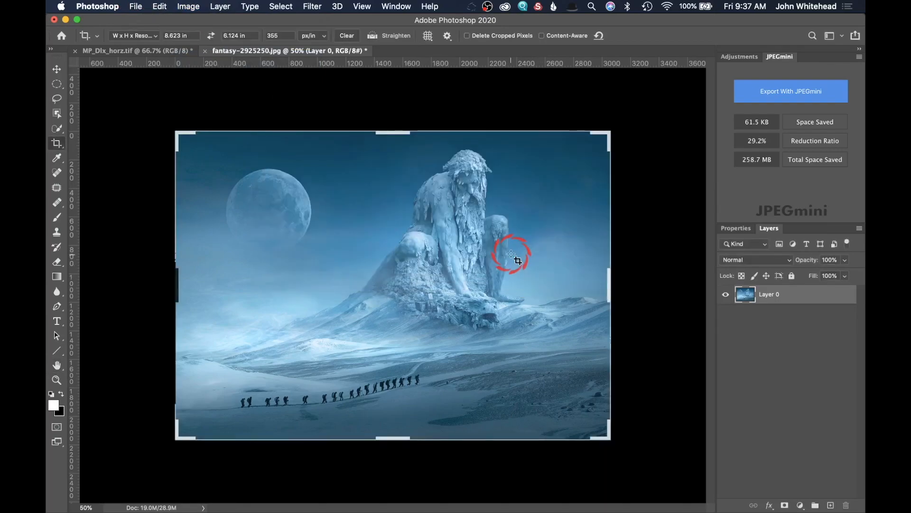
Step: Move the cropped fantasy image into the MP_Dlx_horz.tif document as a new layer covering the whole template
click(58, 69)
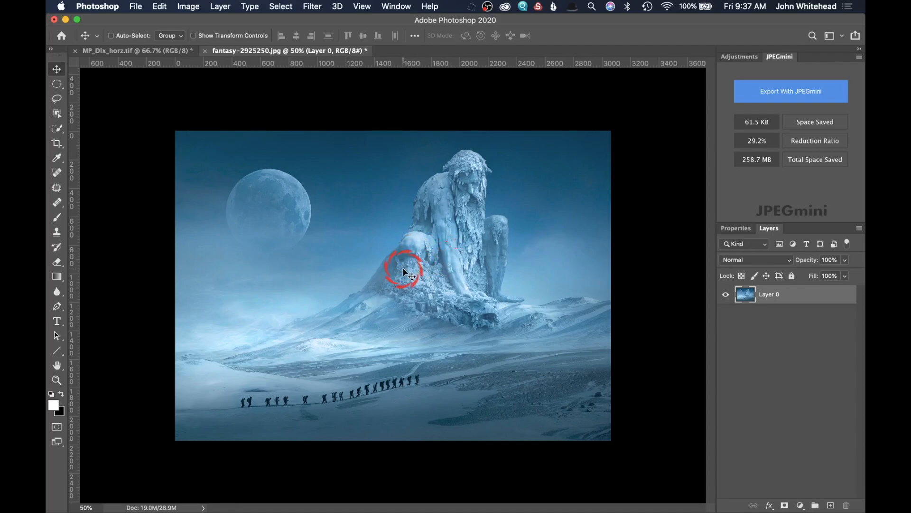
drag(403, 271, 193, 75)
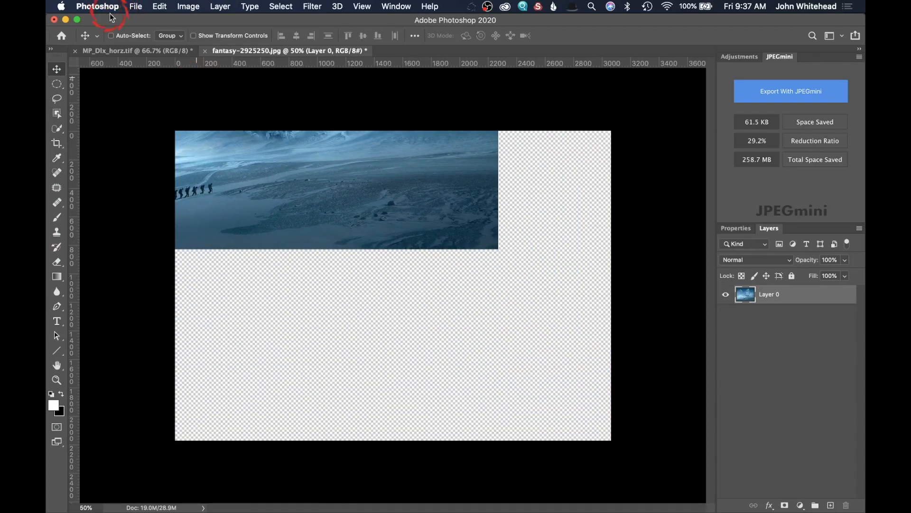
click(113, 51)
drag(128, 50, 394, 280)
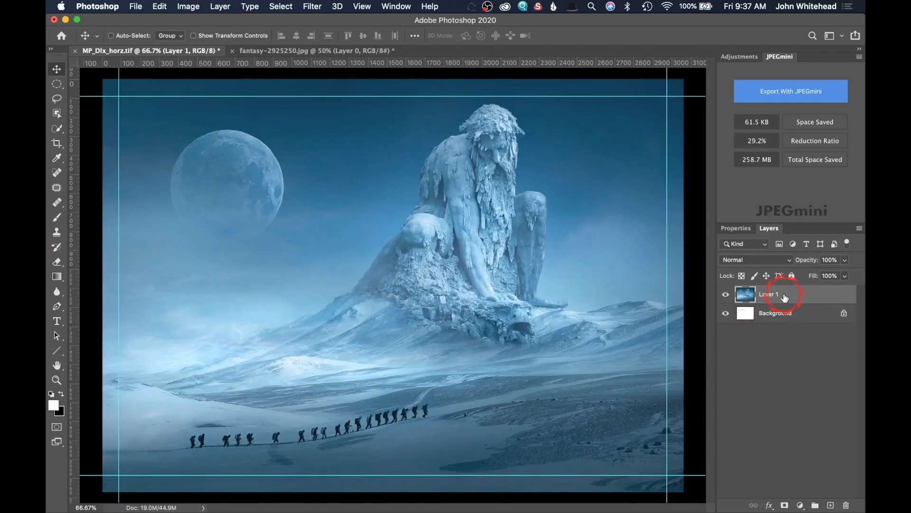
Step: Delete the image layer from the MP_Dlx_horz.tif template and copy the entire fantasy-2925250.jpg image
key(BackSpace)
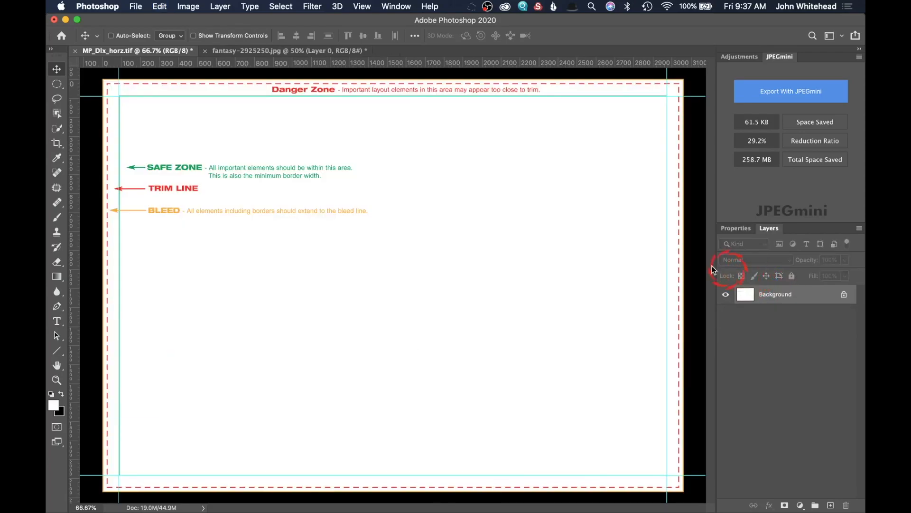
click(279, 50)
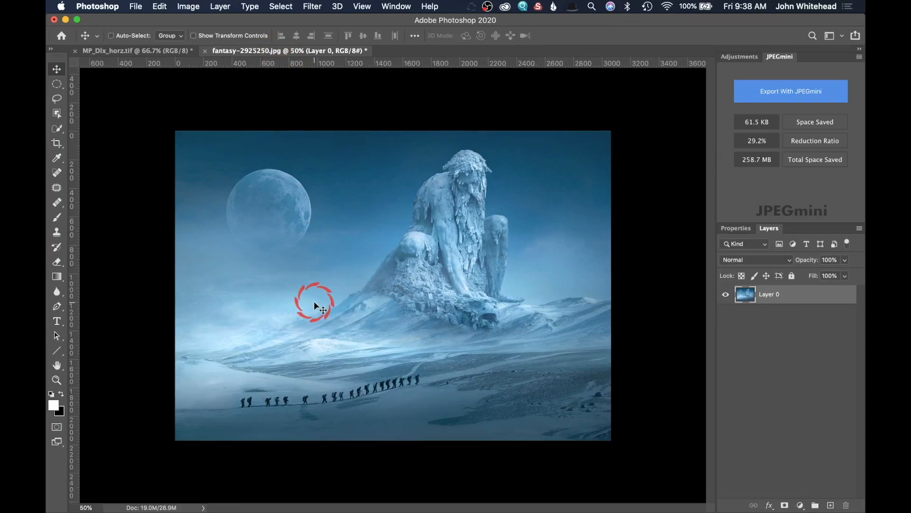
key(super+a)
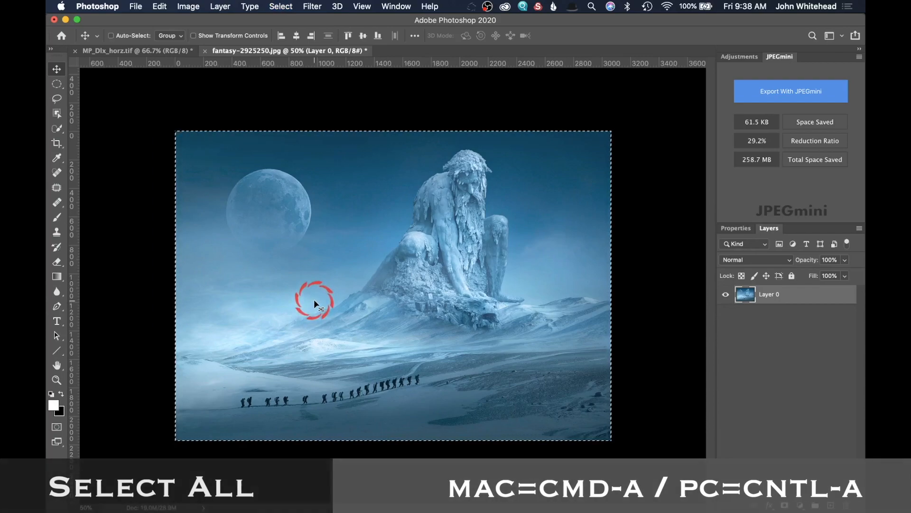
key(super)
key(super+c)
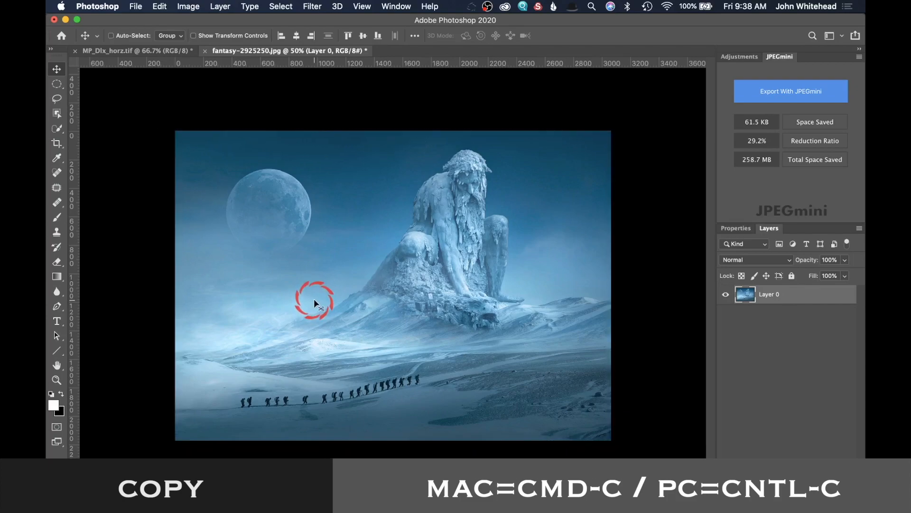
click(160, 7)
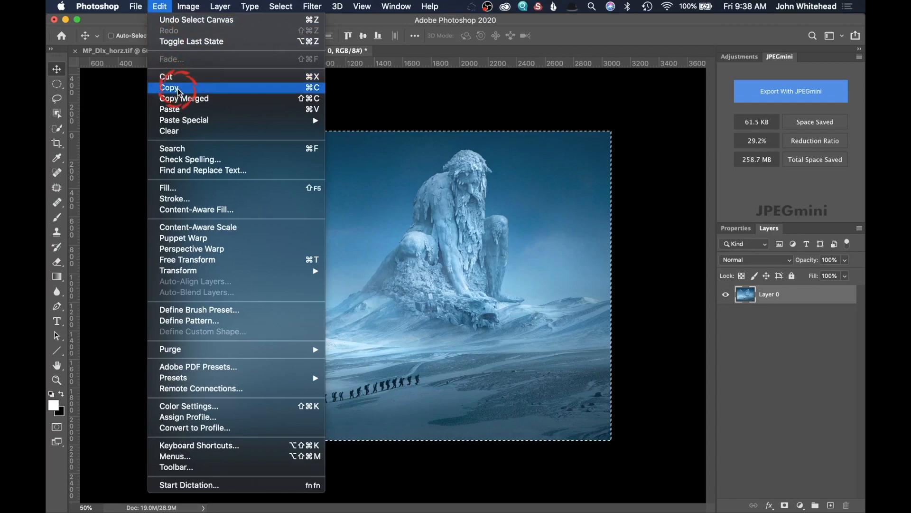
click(161, 7)
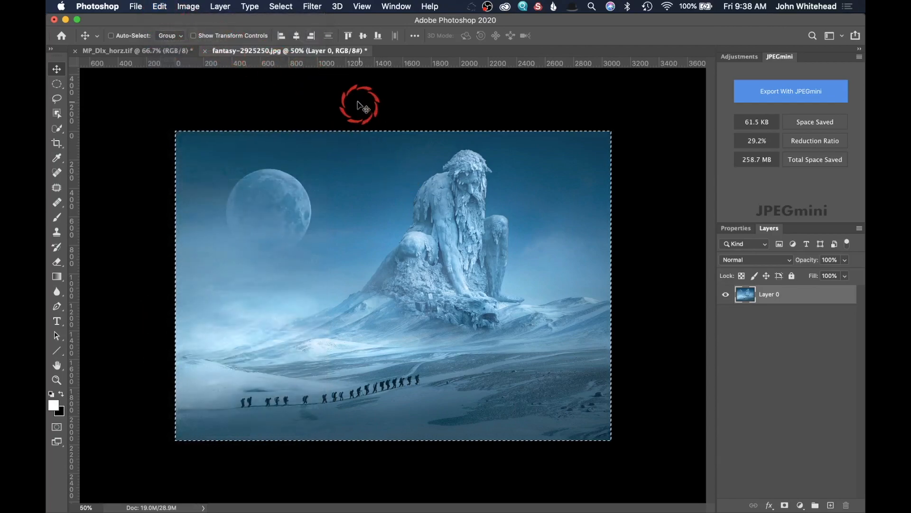
Step: Paste the copied fantasy image into the MP_Dlx_horz.tif template as a new layer
click(141, 50)
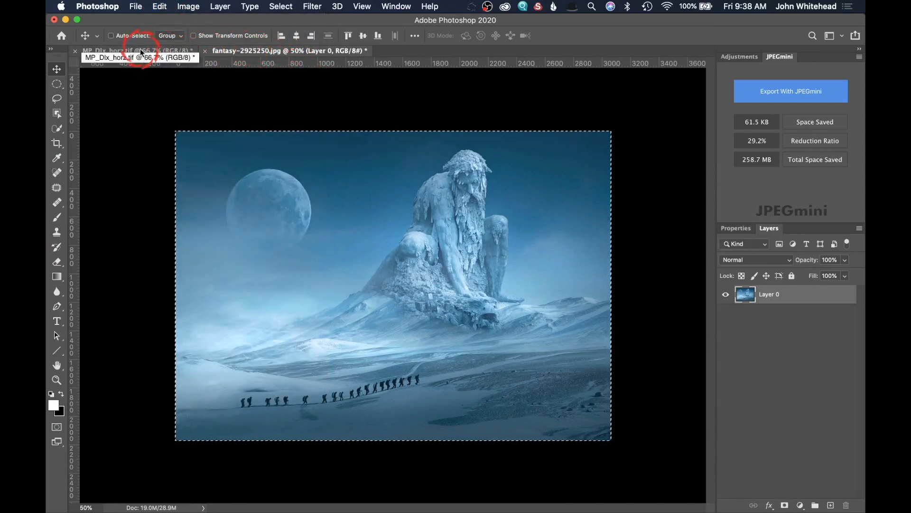
click(187, 102)
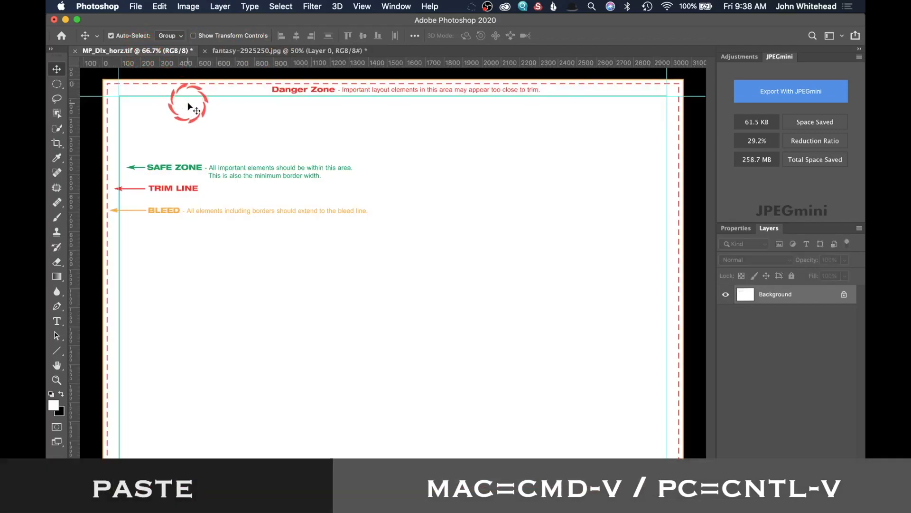
key(super+v)
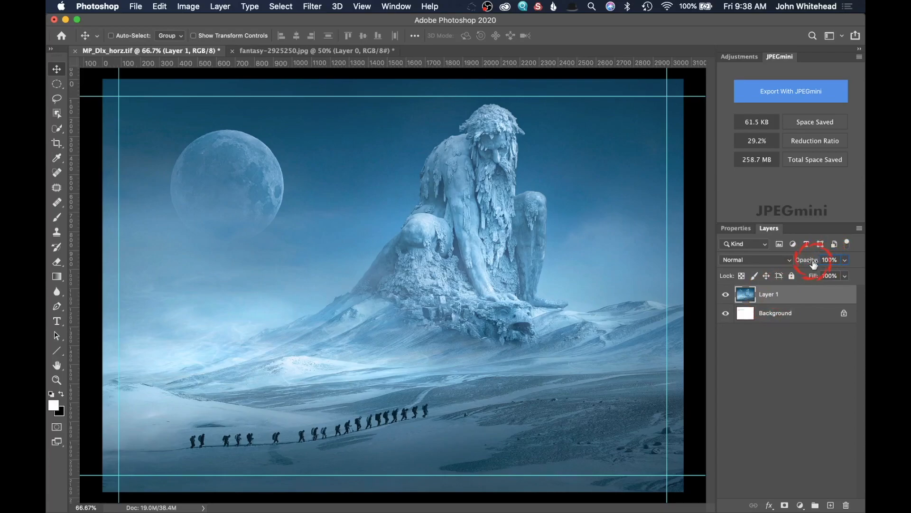
Step: Lower Layer 1's opacity to 34% to check the template's zones beneath it, and restore it to 100%
drag(813, 264, 774, 262)
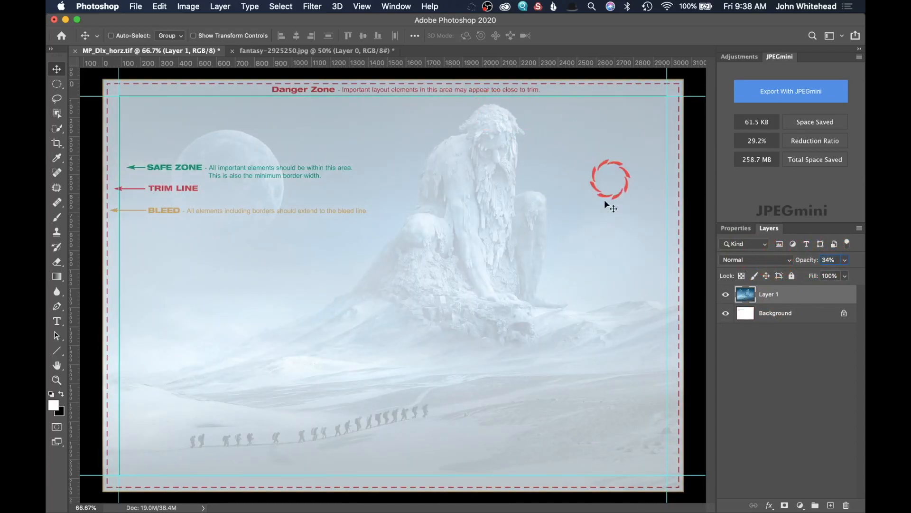
click(808, 265)
text(100)
key(Return)
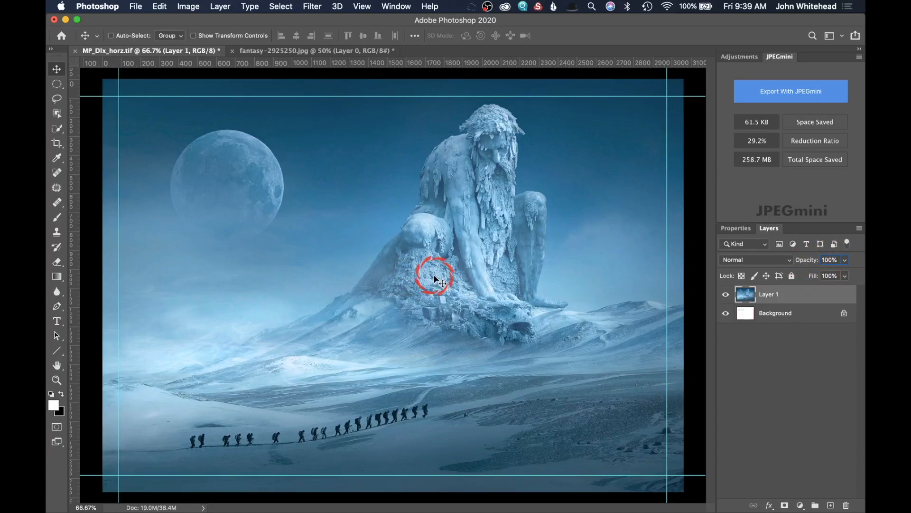
Step: Add the white text OLD MAN in 16 pt Gill Sans and place it on the snow inside the lower-right guides
click(56, 321)
click(536, 428)
text(O)
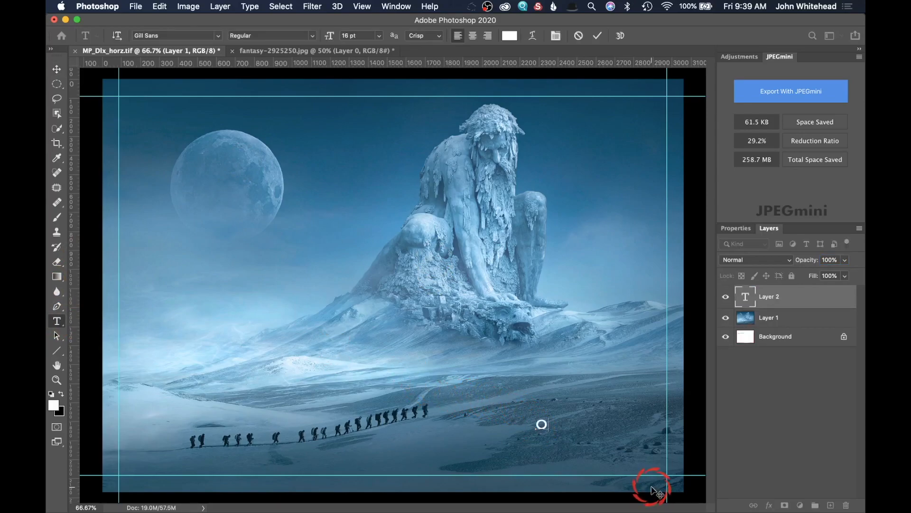
text(LD MAN)
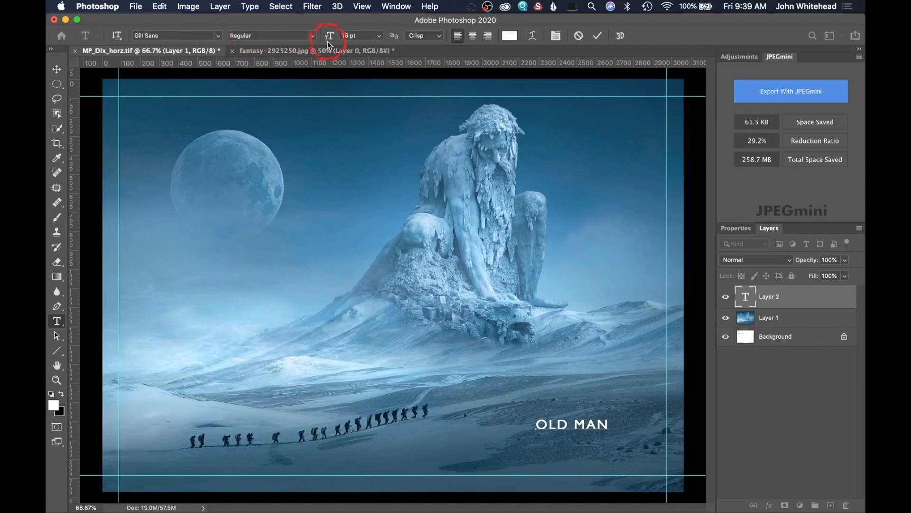
drag(328, 41, 341, 44)
click(56, 70)
drag(572, 408, 558, 420)
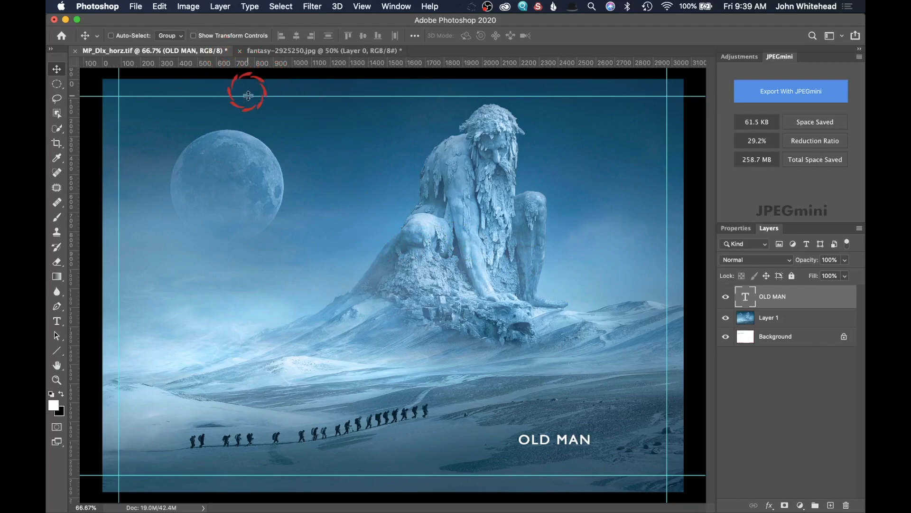
Step: Convert the postcard template to CMYK Color mode, flattening its layers
click(186, 5)
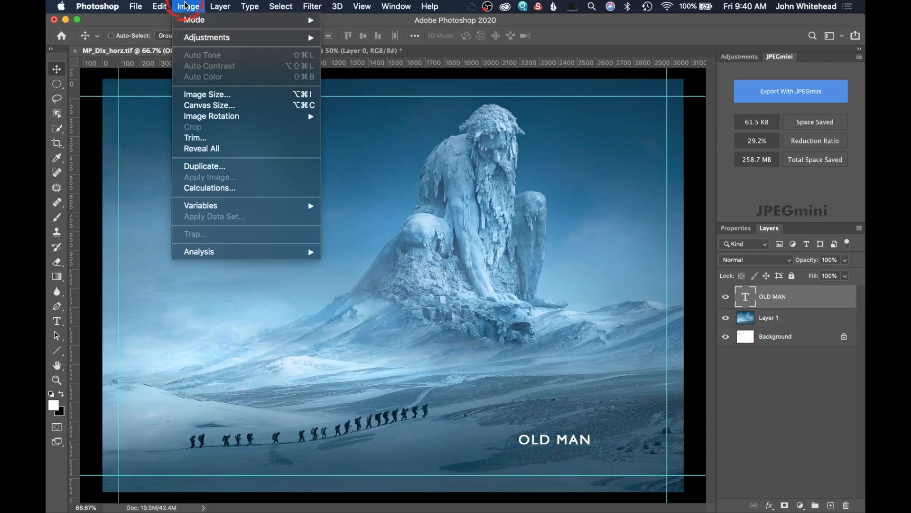
mouse_move(196, 20)
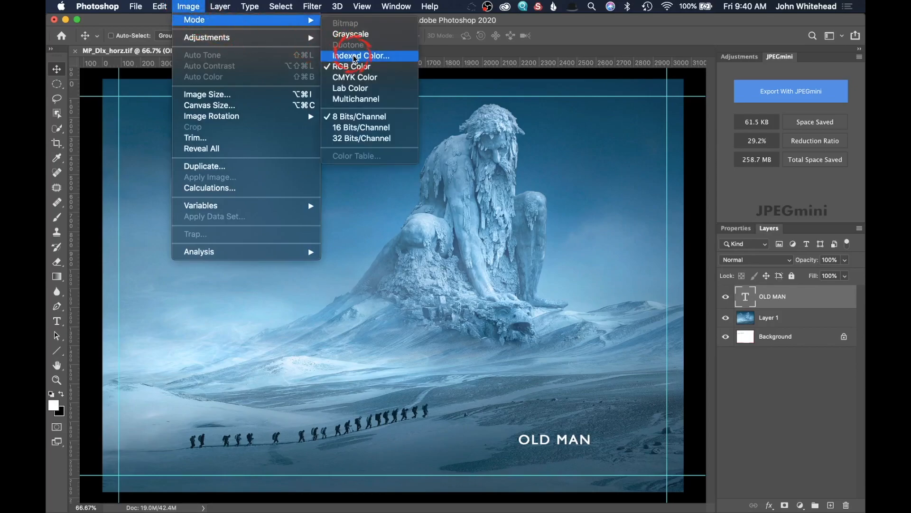
click(360, 79)
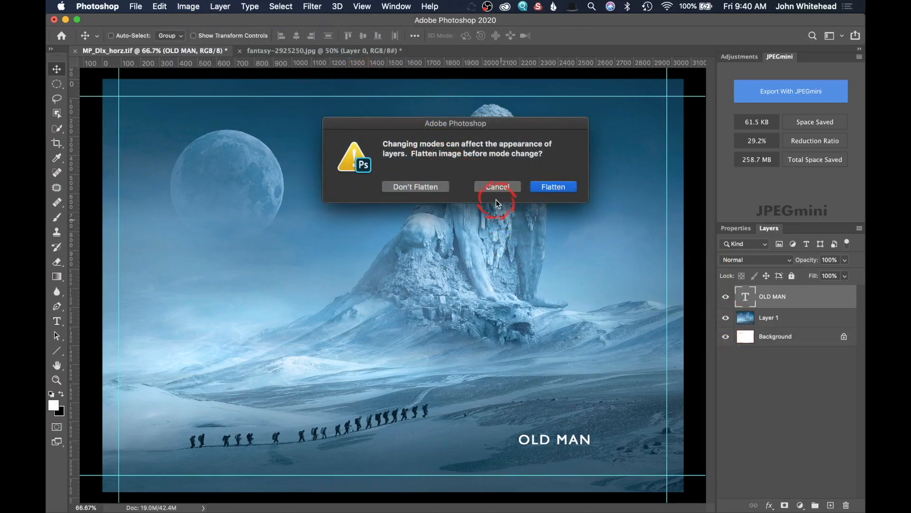
click(562, 187)
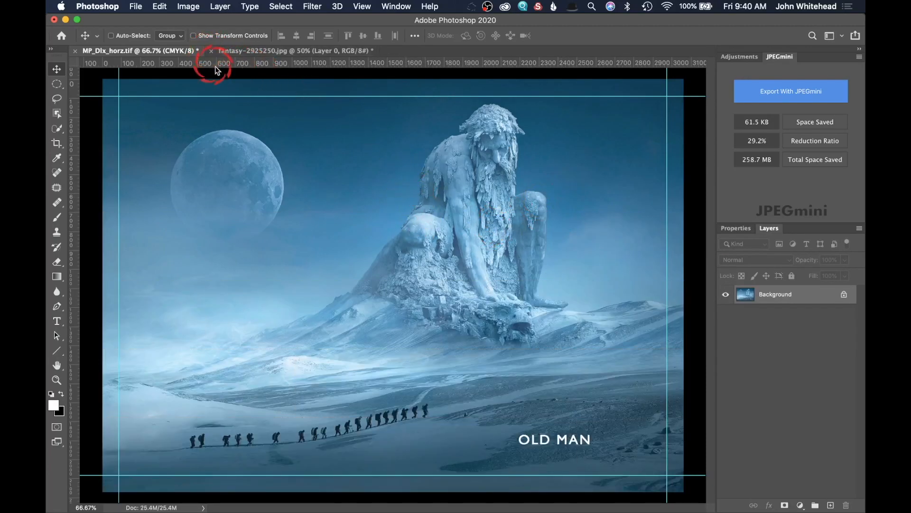
Step: Convert the flattened postcard to the MP_Color_CMYK_14pt_July2019.icm profile, keeping the Adobe (ACE) engine and Relative Colorimetric intent
click(158, 6)
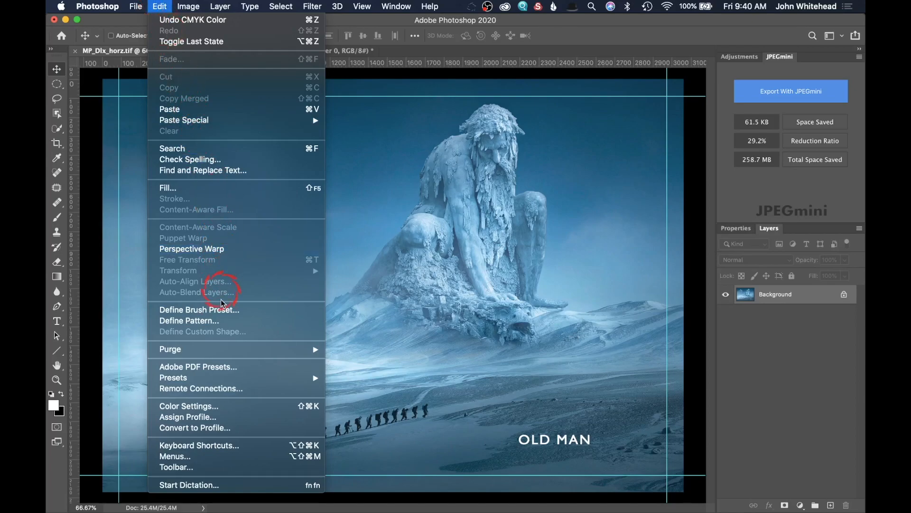
click(220, 429)
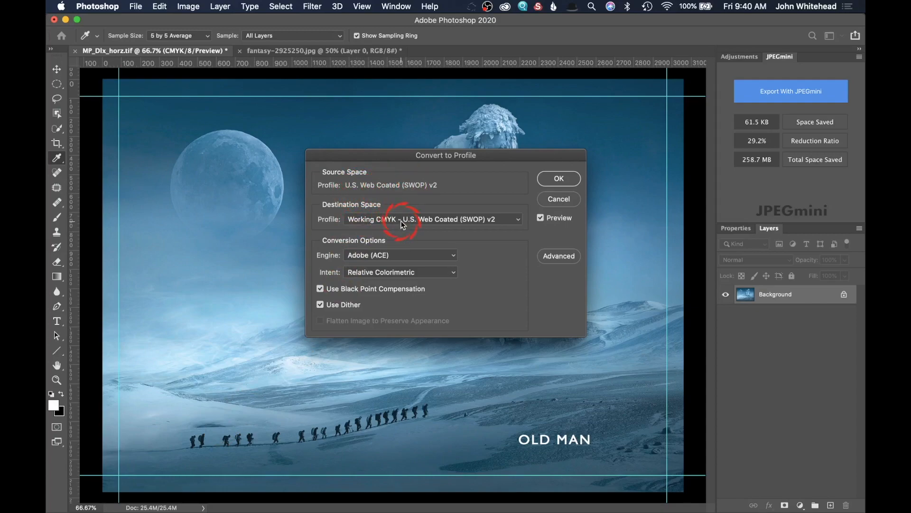
click(389, 219)
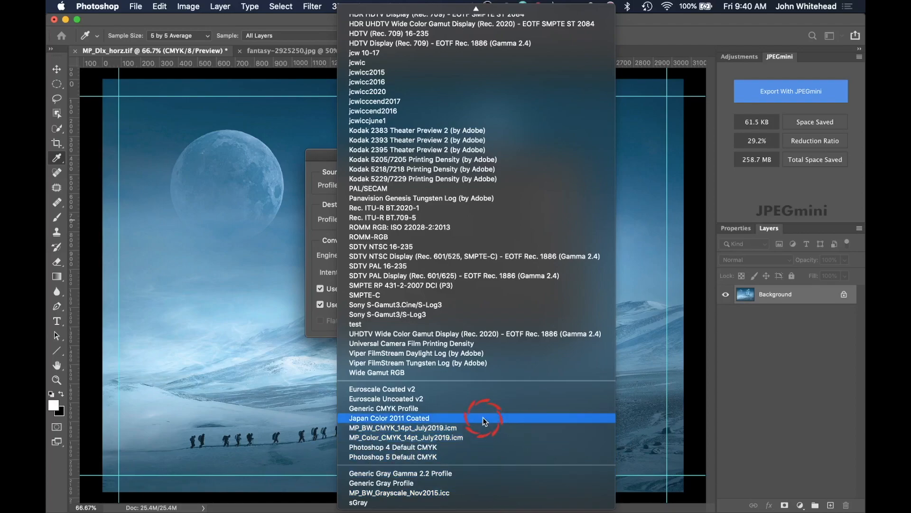
click(412, 438)
click(416, 222)
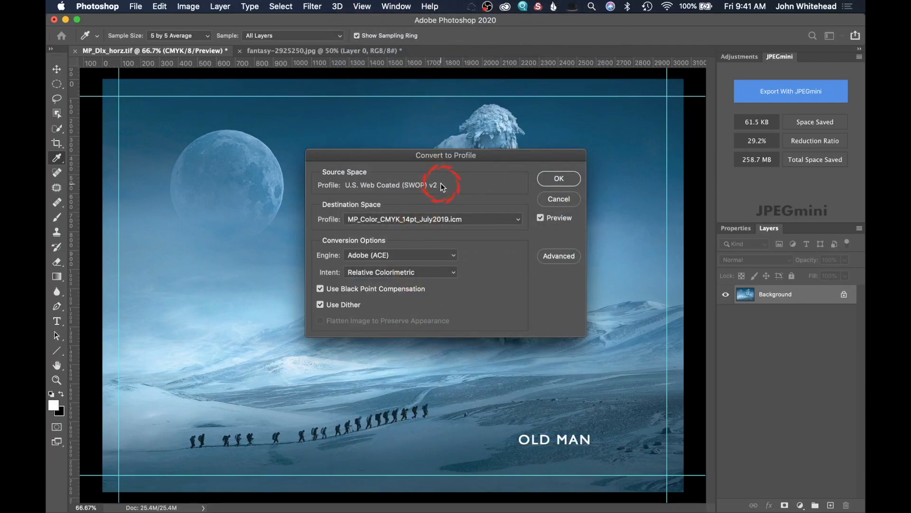
click(559, 179)
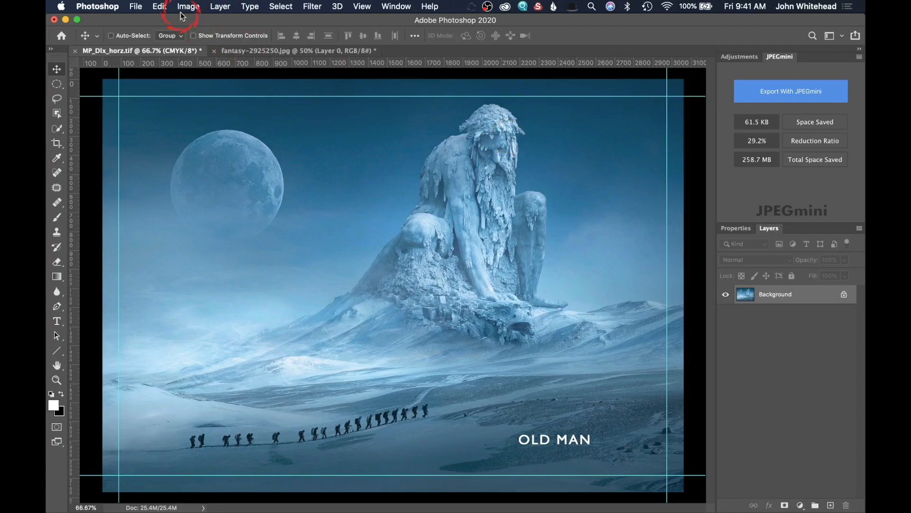
Step: Save the postcard as FRONT CARD in TIFF format in the deluxe-postcard-PSD folder, with the color profile embedded and no image compression
click(138, 8)
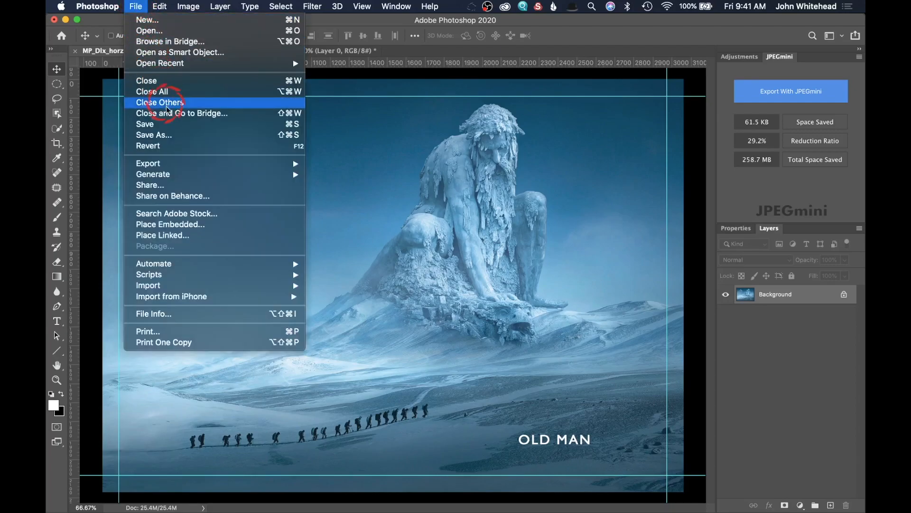
click(184, 137)
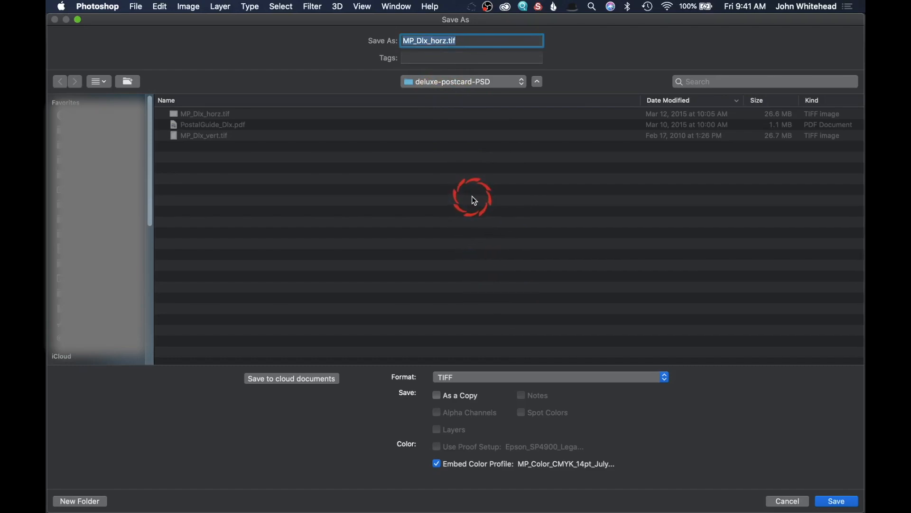
text(FRONT )
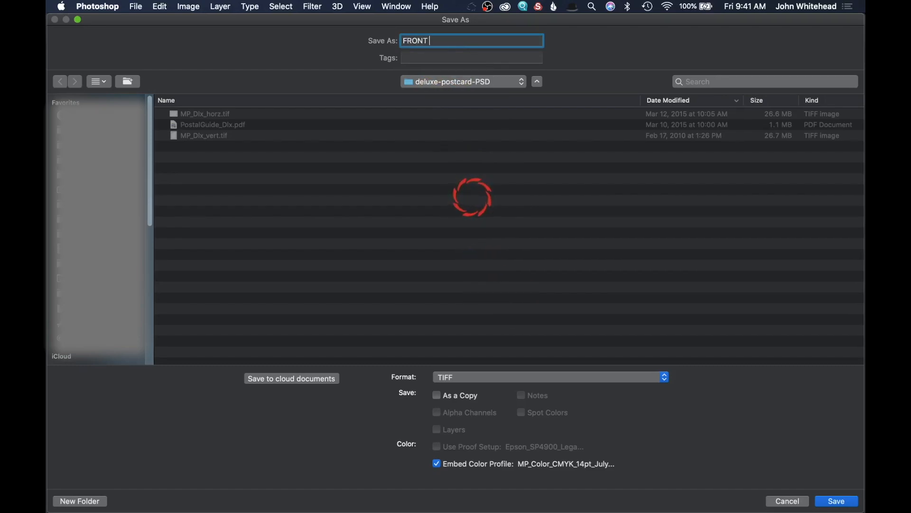
text(CARD)
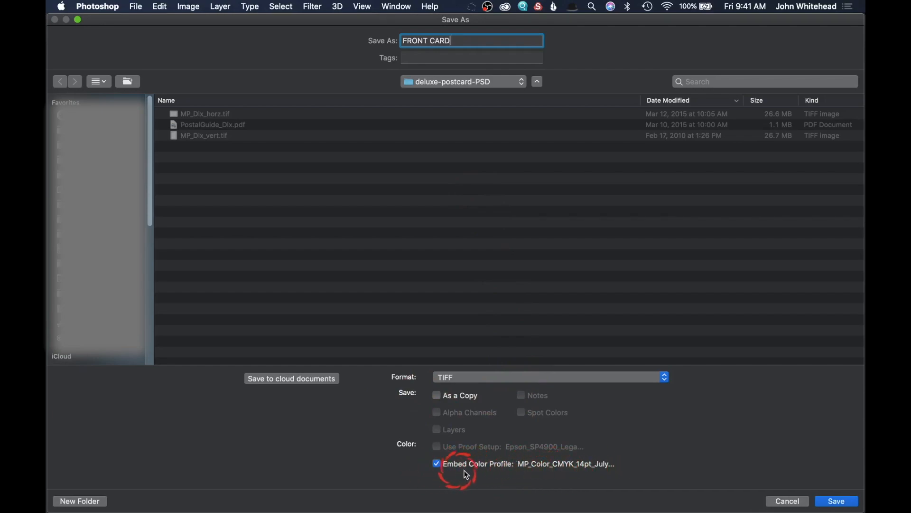
click(835, 502)
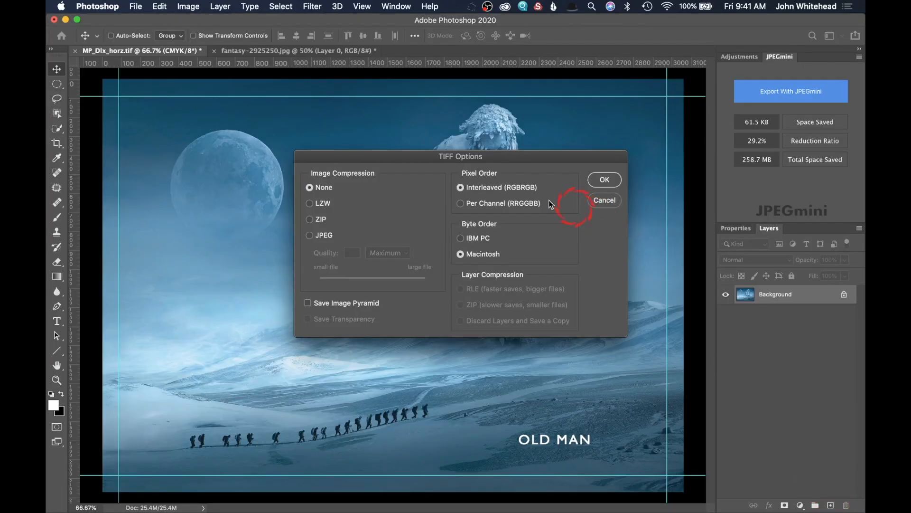
click(604, 179)
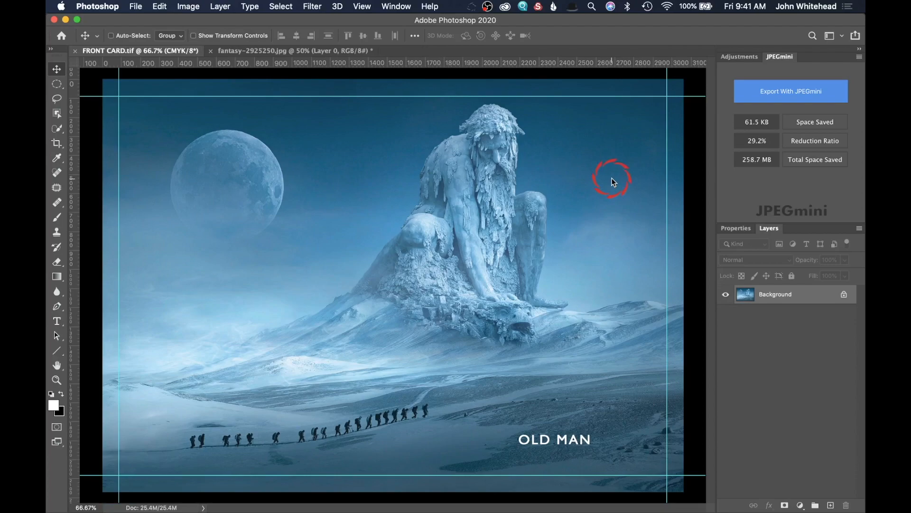